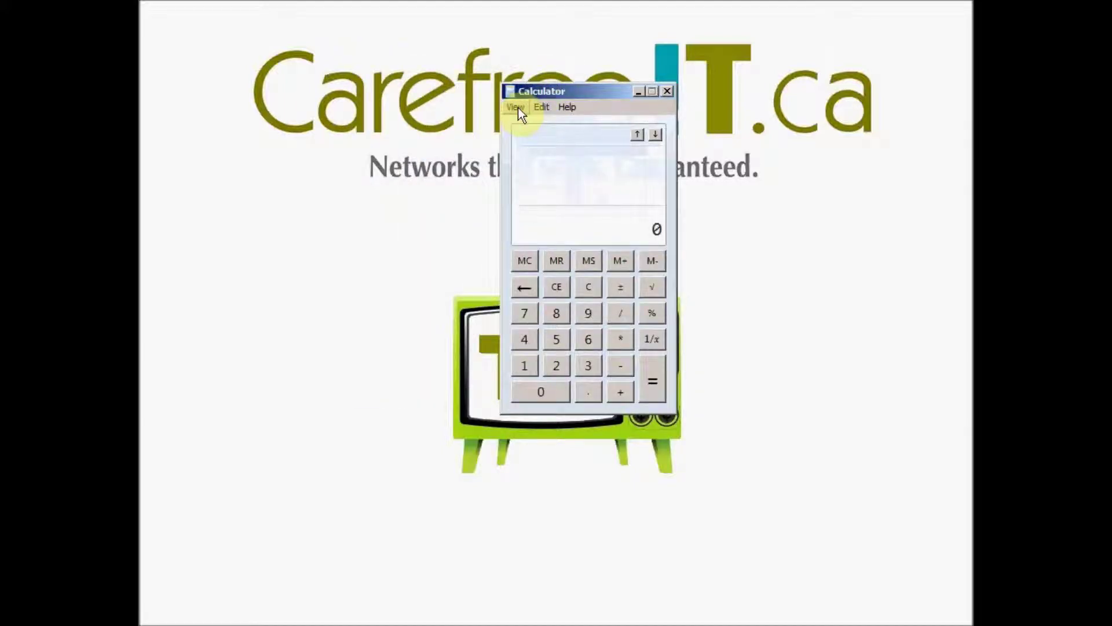
# Switch the calculator to Scientific mode, then to Programmer mode
pyautogui.click(516, 108)
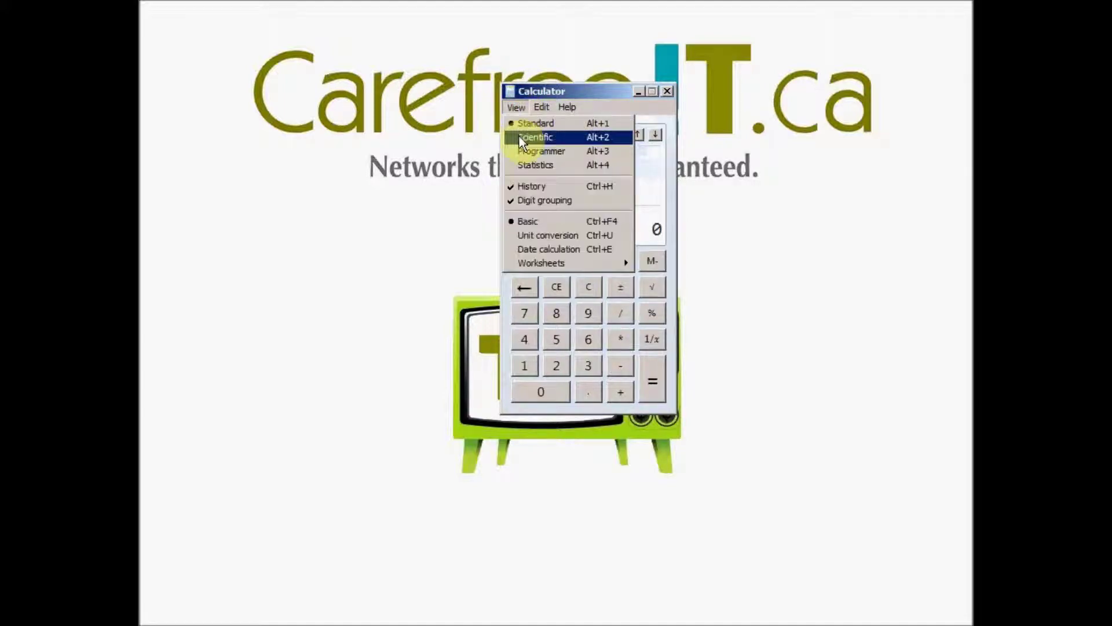
pyautogui.click(519, 137)
pyautogui.click(517, 106)
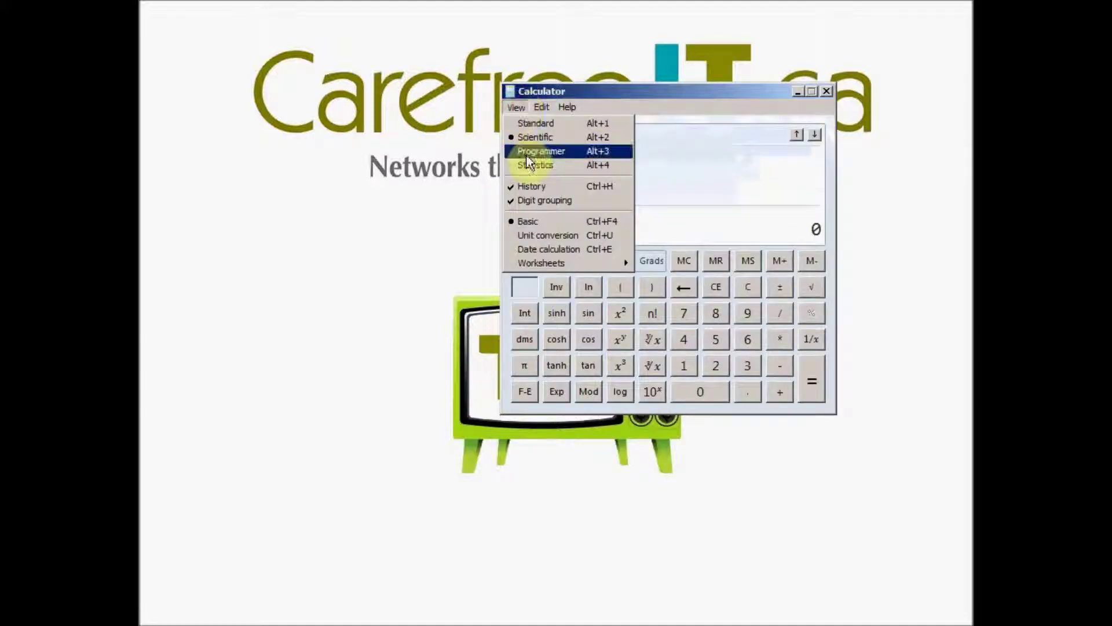
pyautogui.click(525, 152)
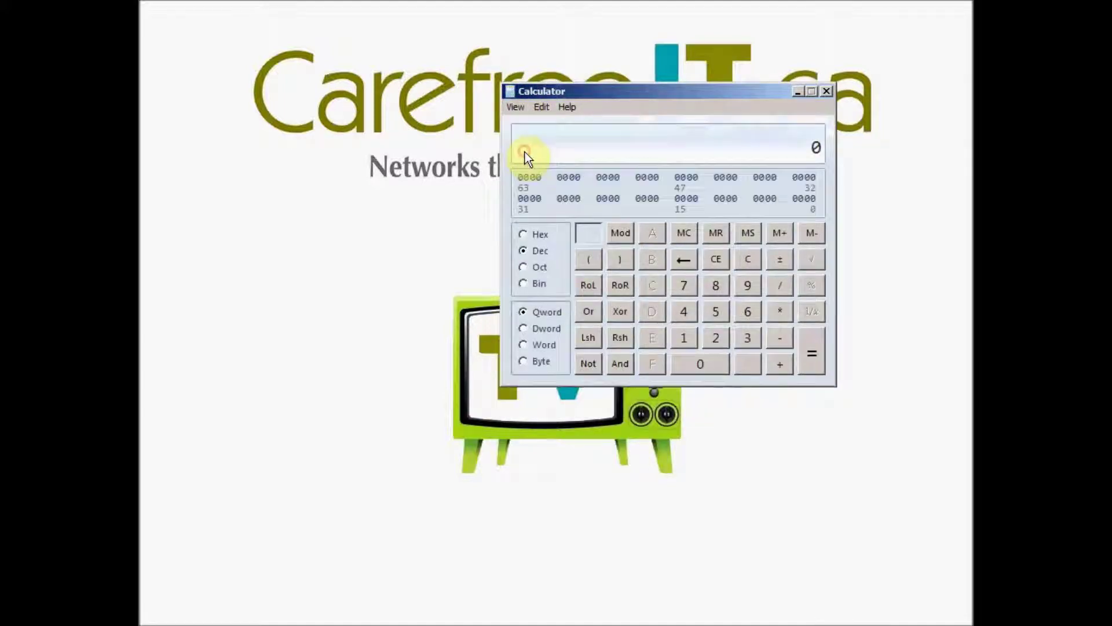
# Switch to Statistics mode, then bring up the View > Worksheets submenu
pyautogui.click(517, 107)
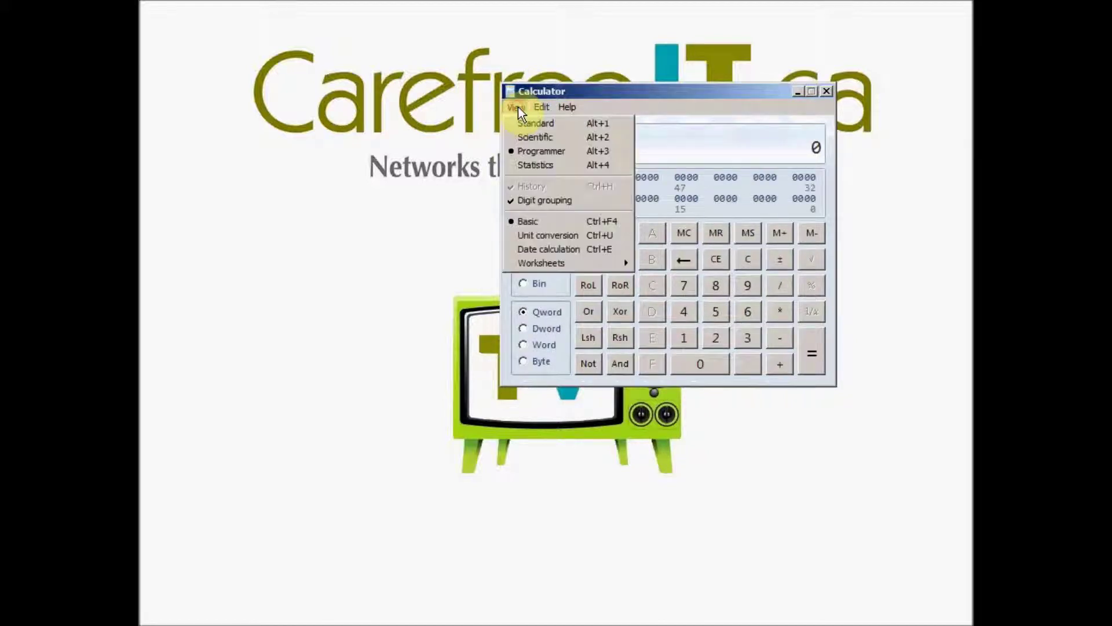
pyautogui.click(522, 162)
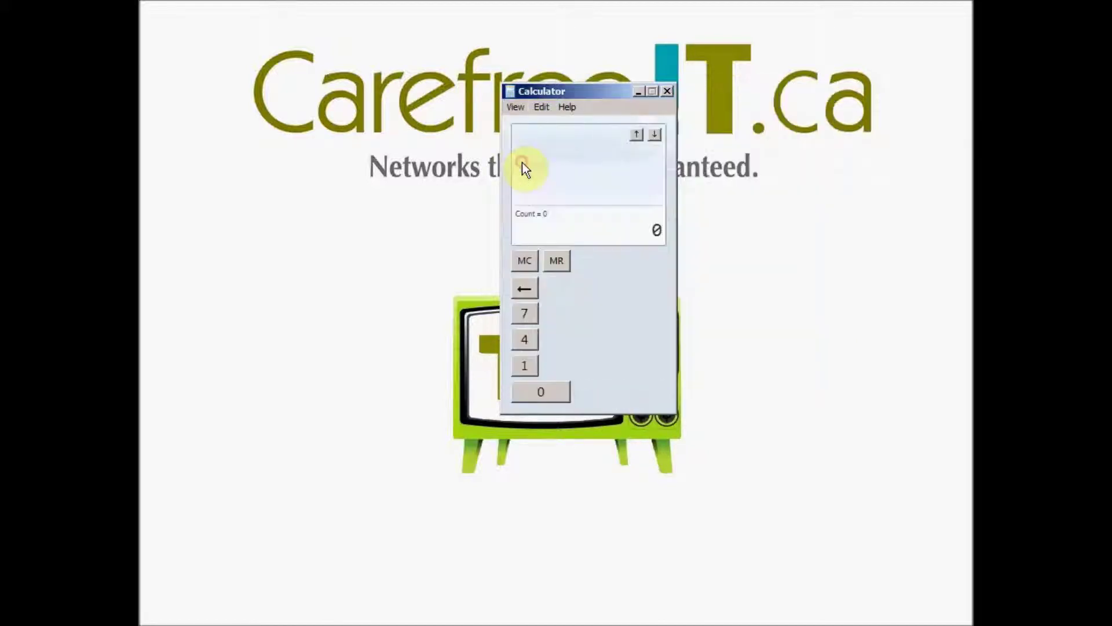
pyautogui.click(516, 107)
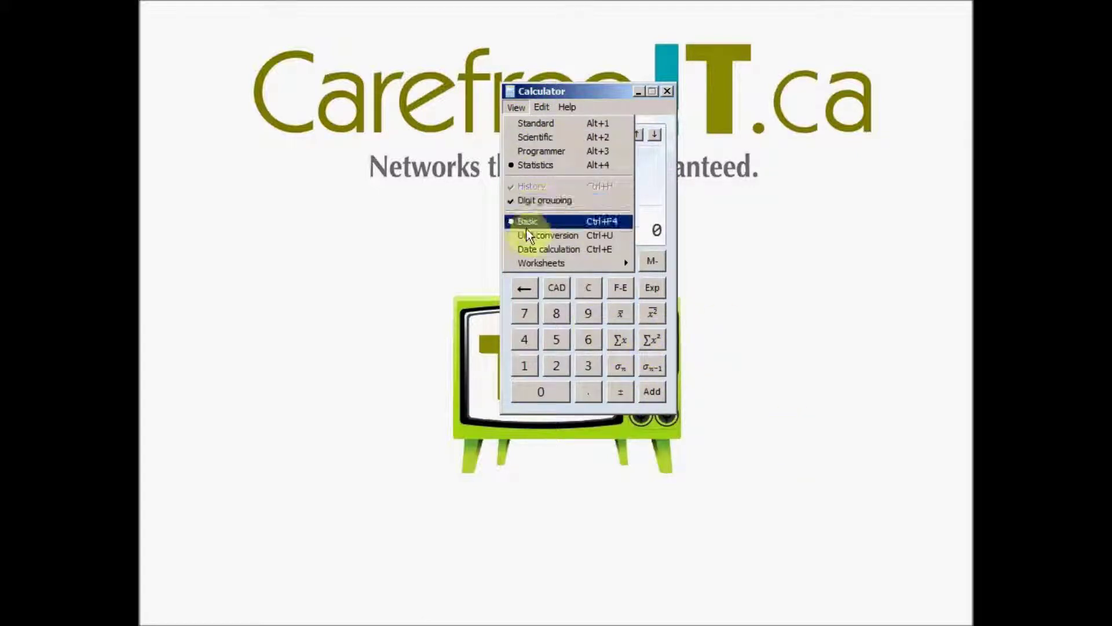
pyautogui.moveTo(530, 263)
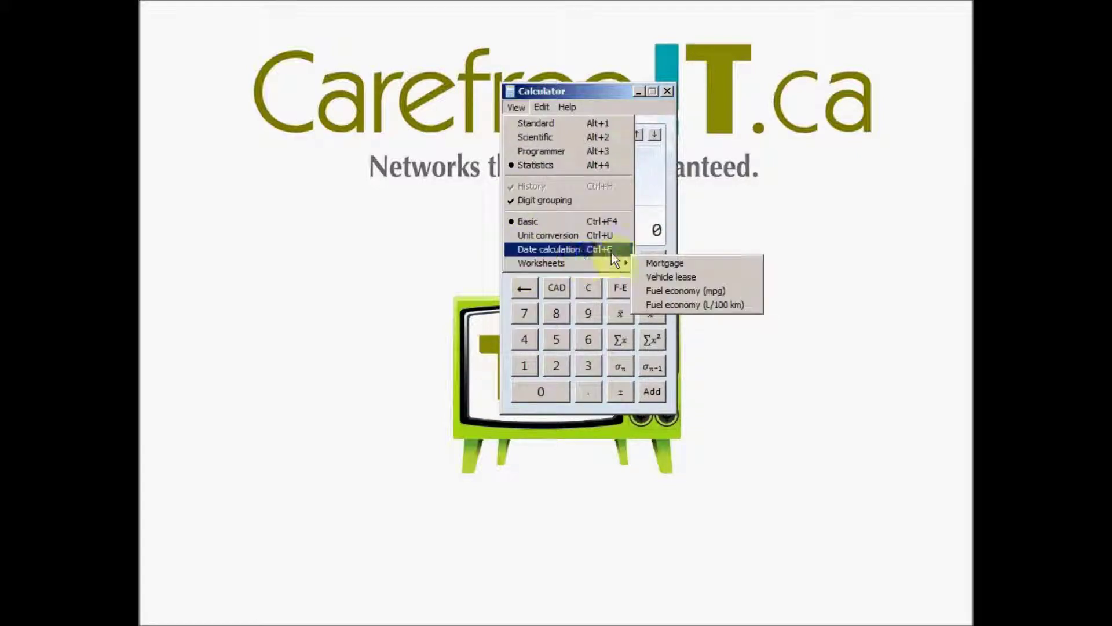
# Open the Mortgage worksheet, move the window left, and keep Monthly payment as the target
pyautogui.click(658, 264)
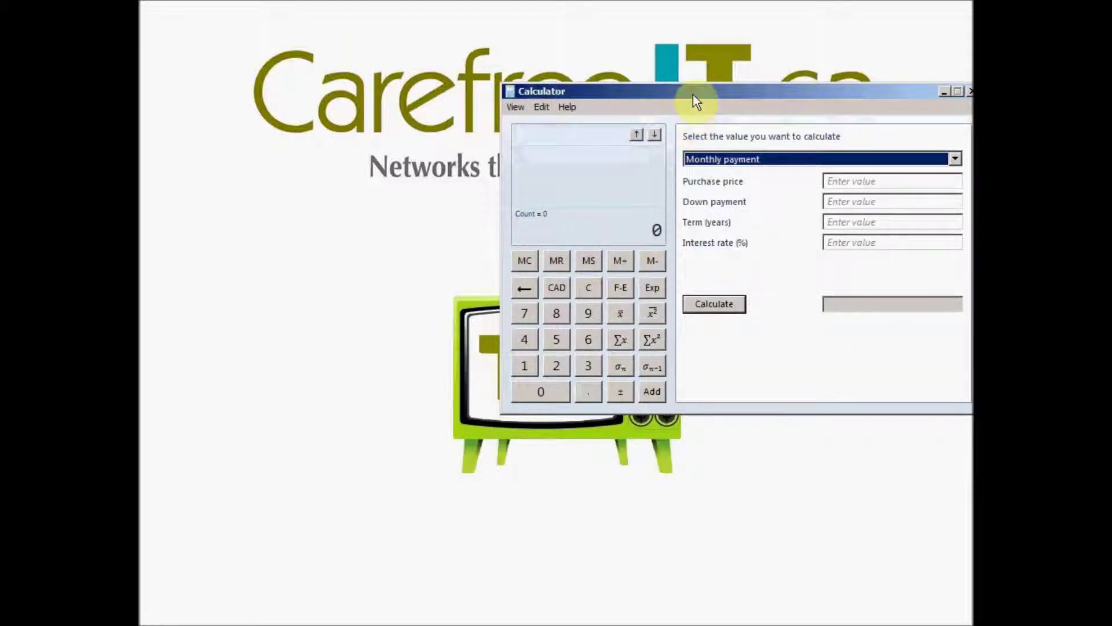
pyautogui.moveTo(693, 95); pyautogui.dragTo(548, 109)
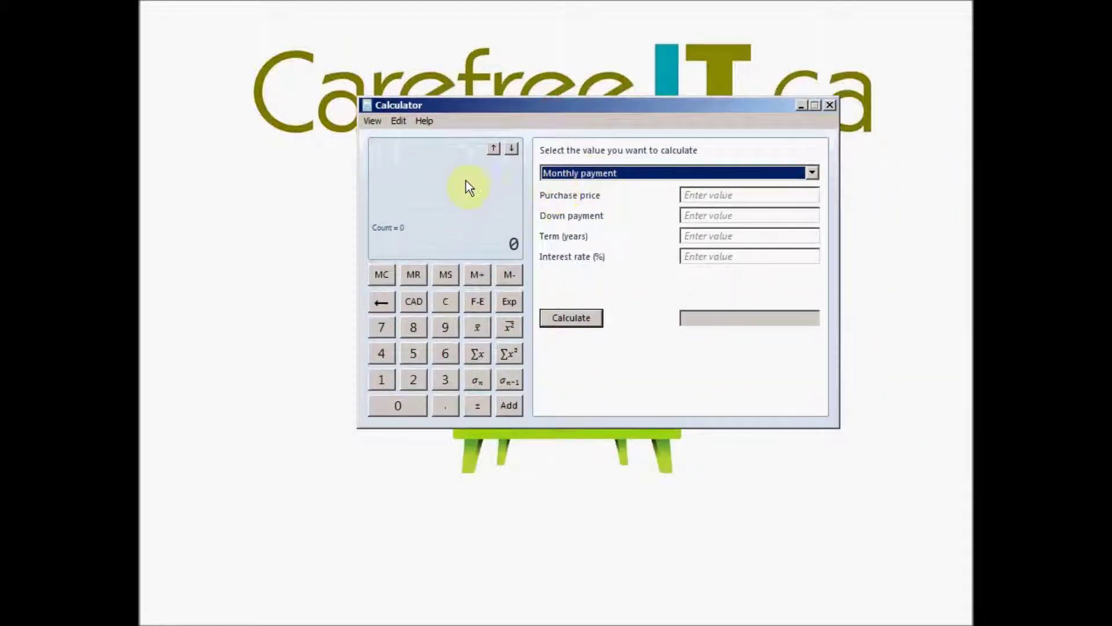
pyautogui.click(374, 122)
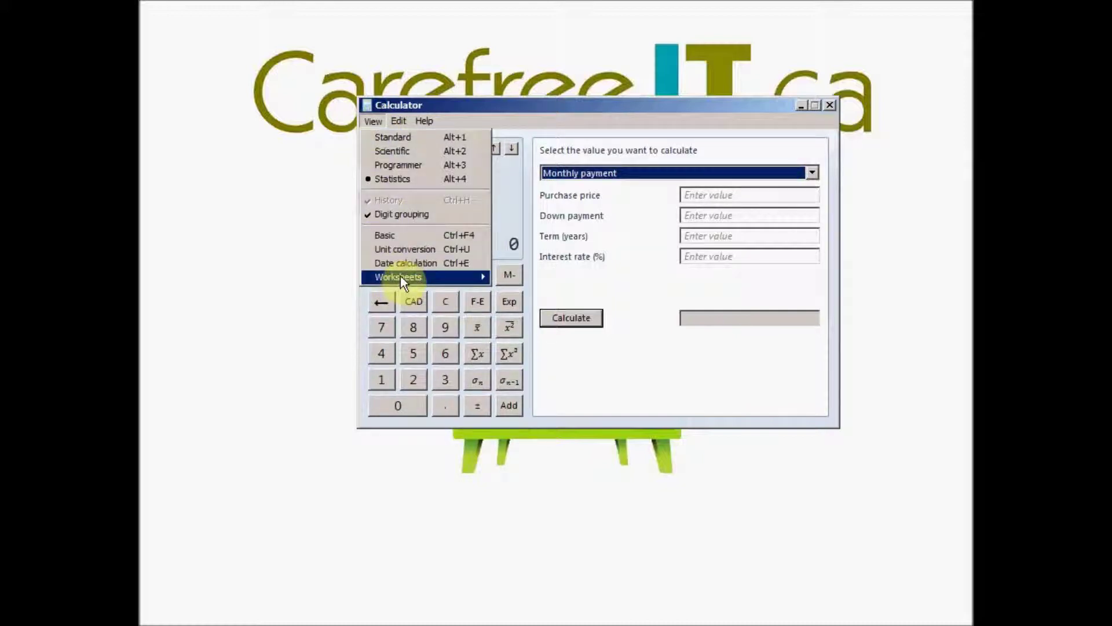
pyautogui.moveTo(401, 276)
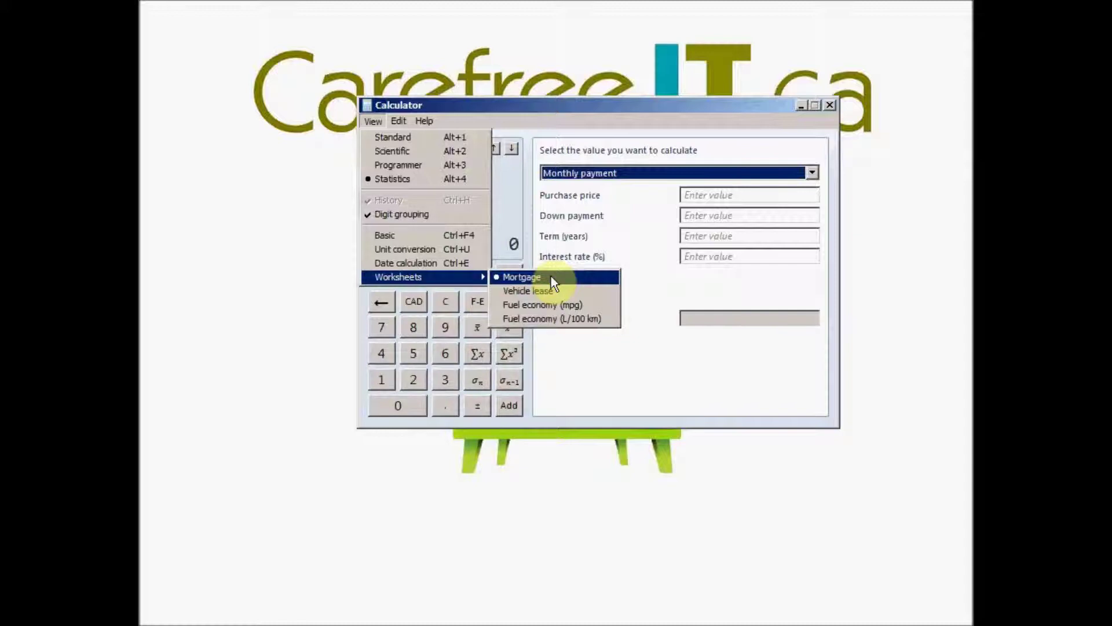
pyautogui.click(551, 276)
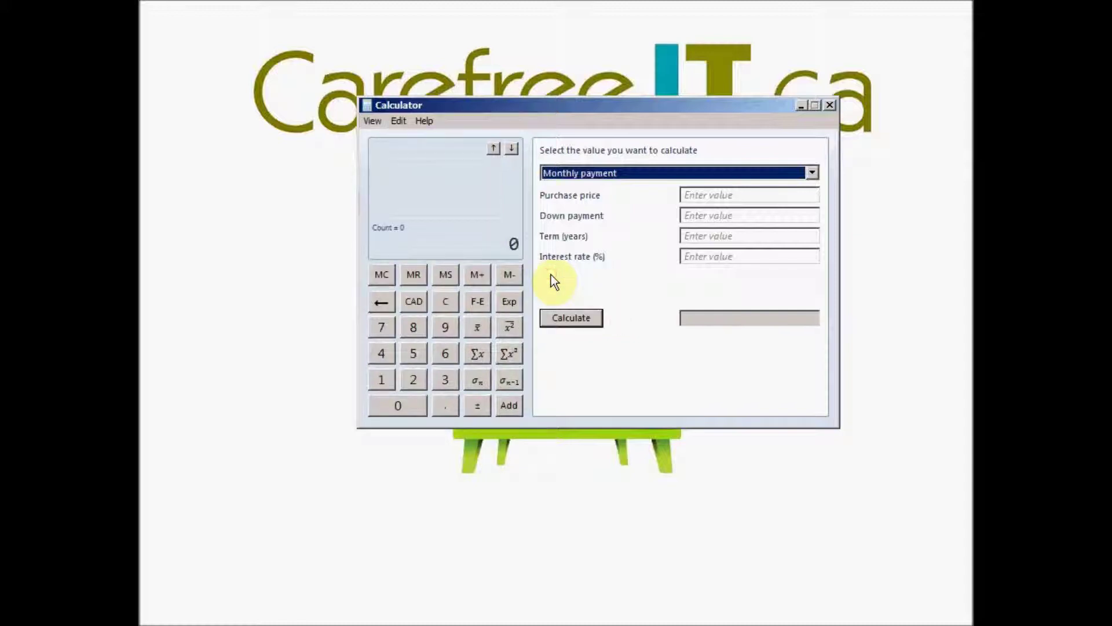
pyautogui.click(586, 173)
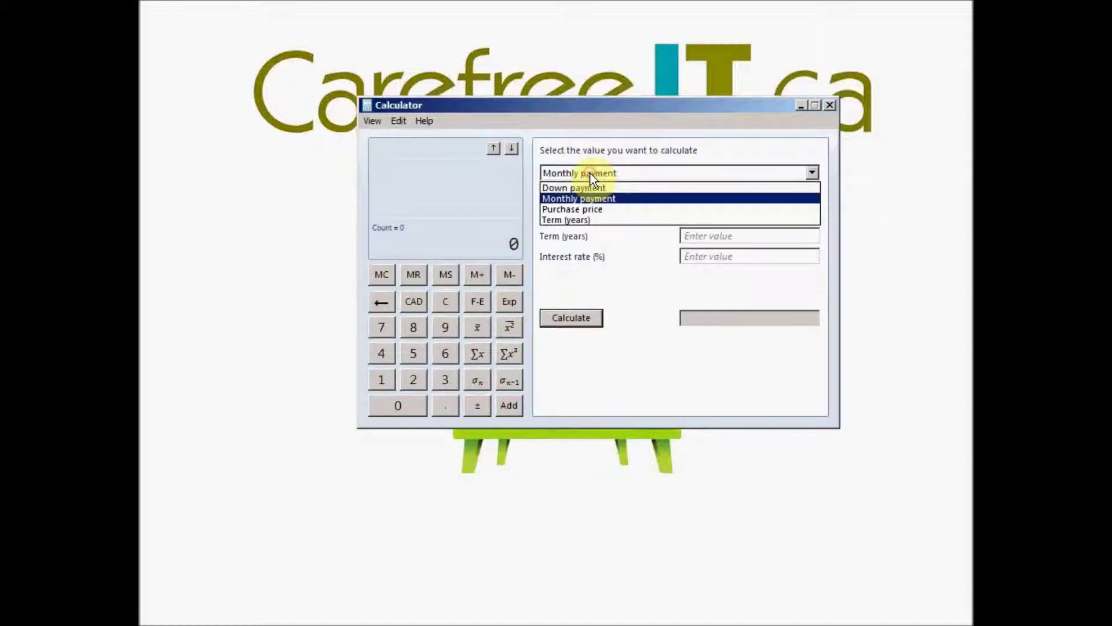
pyautogui.click(600, 204)
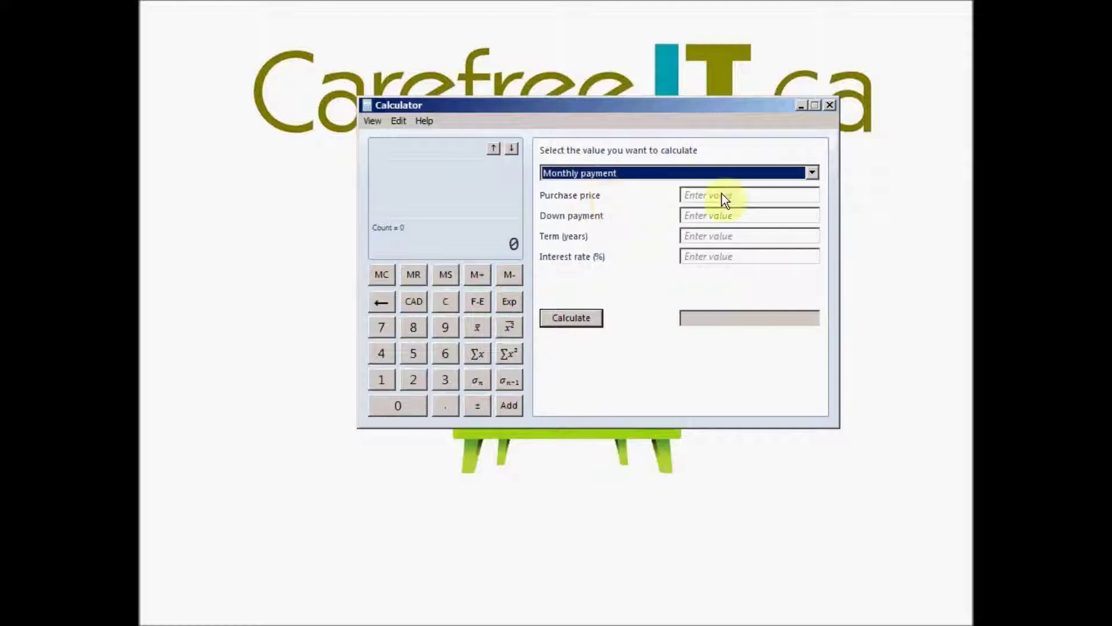
# Enter 500000 price, 25000 down, 25 years at 3.5% and calculate the 2377.96 monthly payment
pyautogui.click(746, 198)
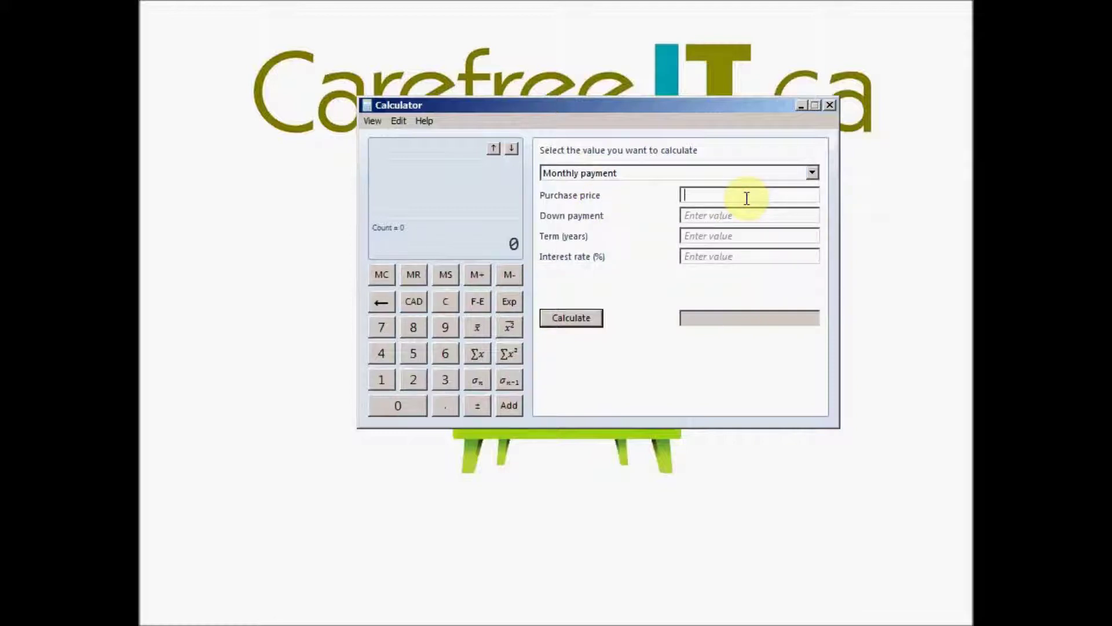
pyautogui.write('500000')
pyautogui.click(693, 214)
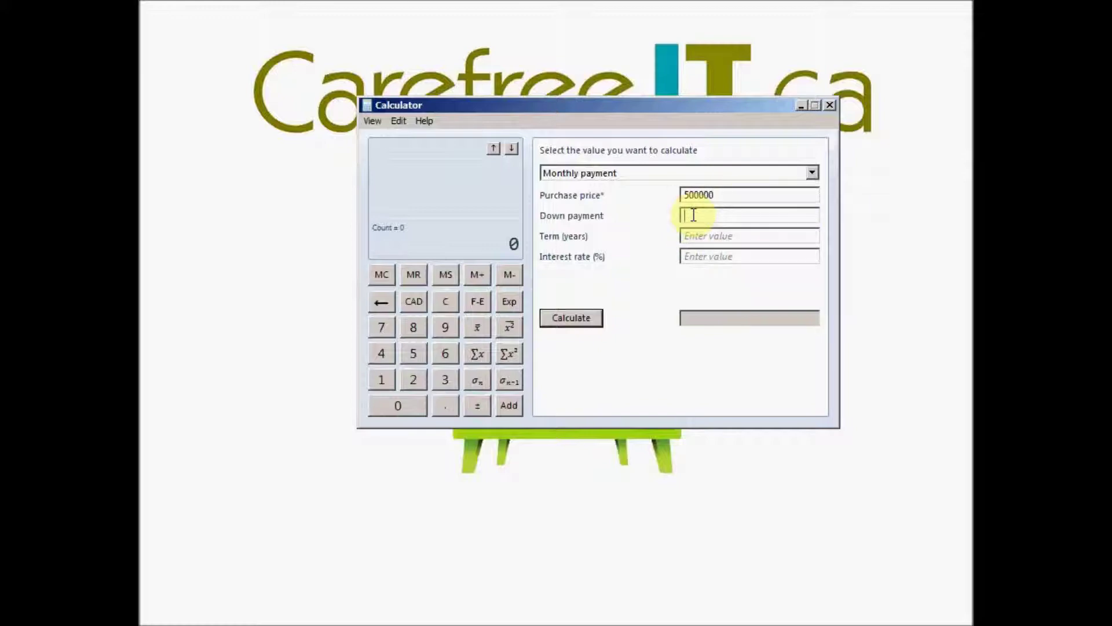
pyautogui.write('25000')
pyautogui.click(713, 229)
pyautogui.write('25')
pyautogui.click(711, 255)
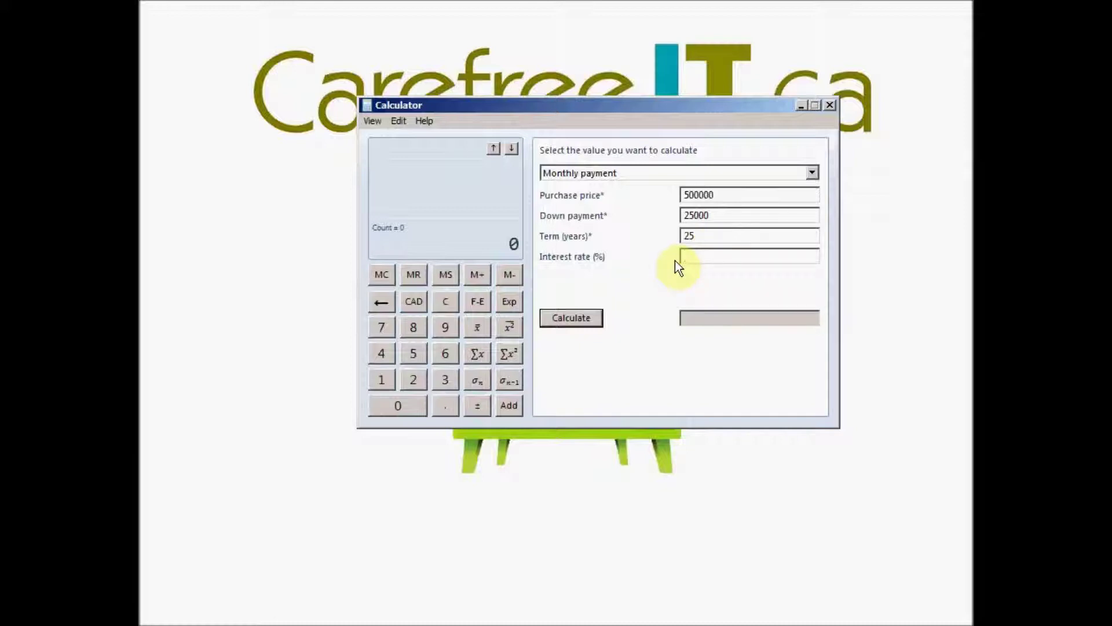
pyautogui.write('3.5')
pyautogui.click(564, 320)
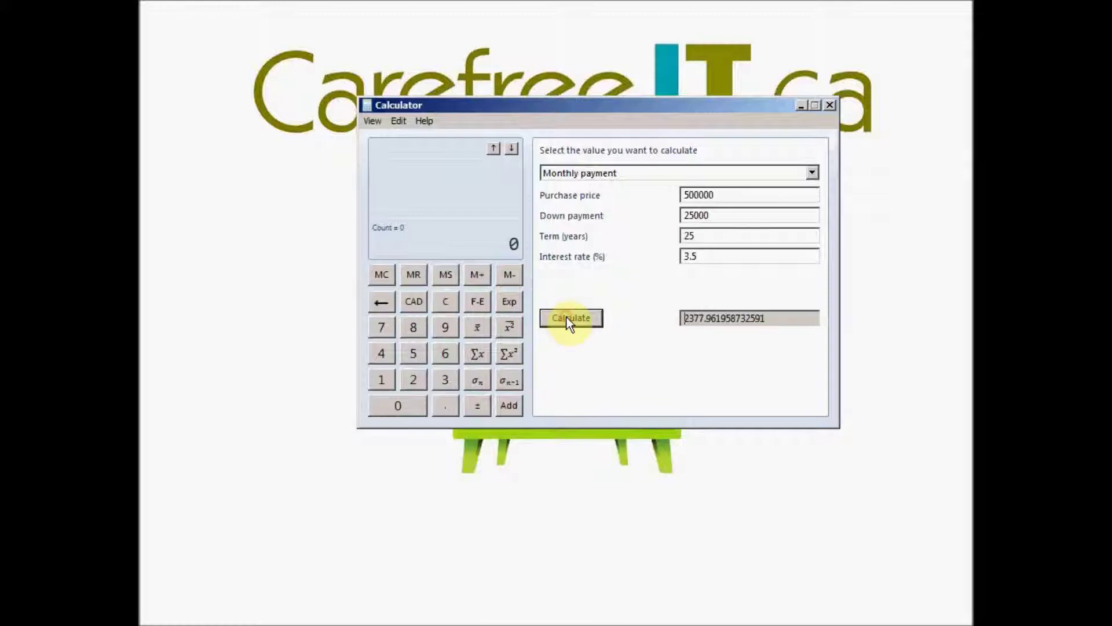
pyautogui.moveTo(769, 318); pyautogui.dragTo(679, 321)
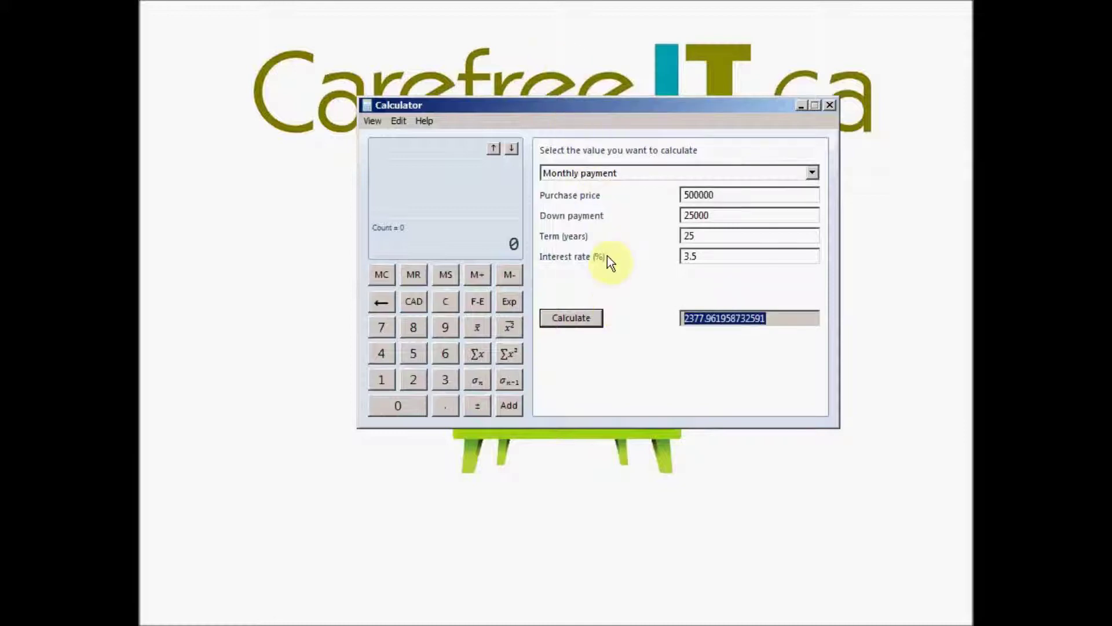
pyautogui.doubleClick(710, 255)
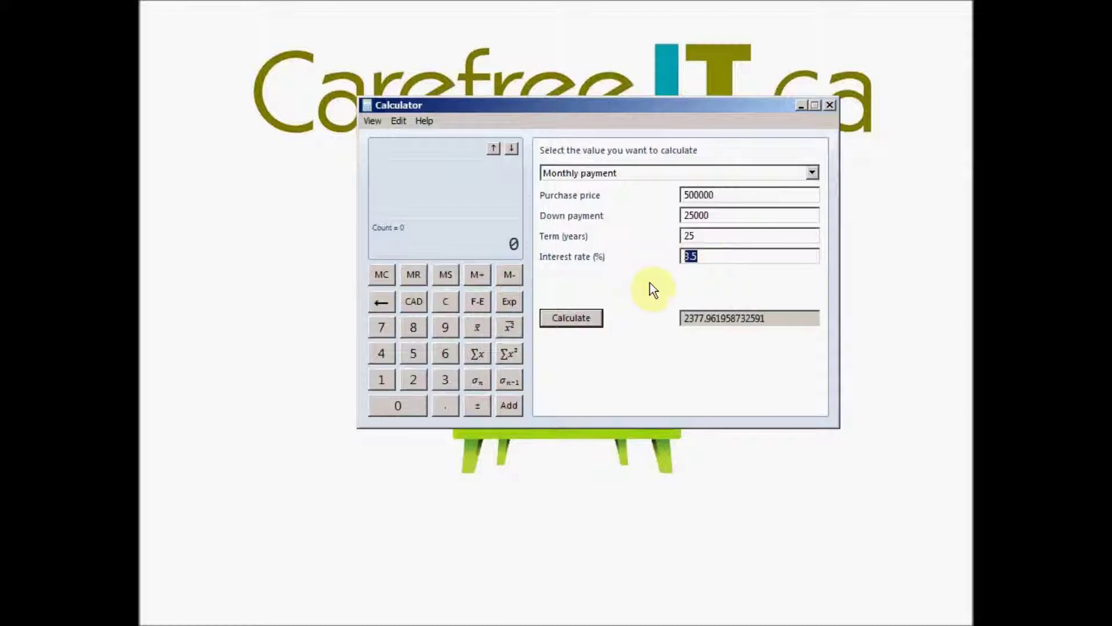
pyautogui.click(694, 172)
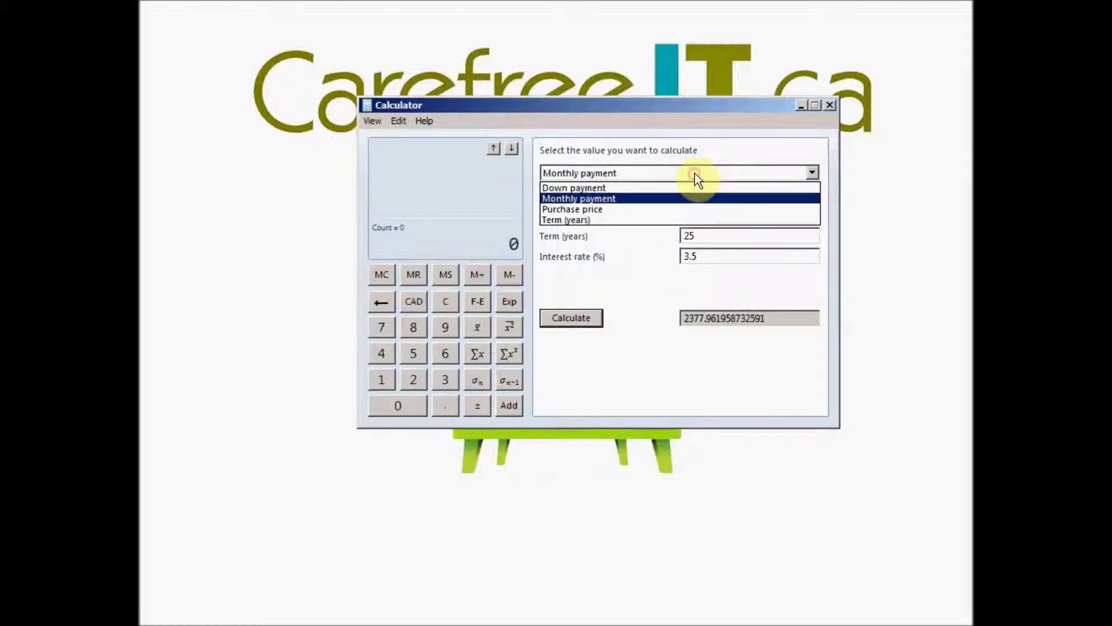
# Make the worksheet solve for Down payment and clear the old price and term values
pyautogui.click(599, 186)
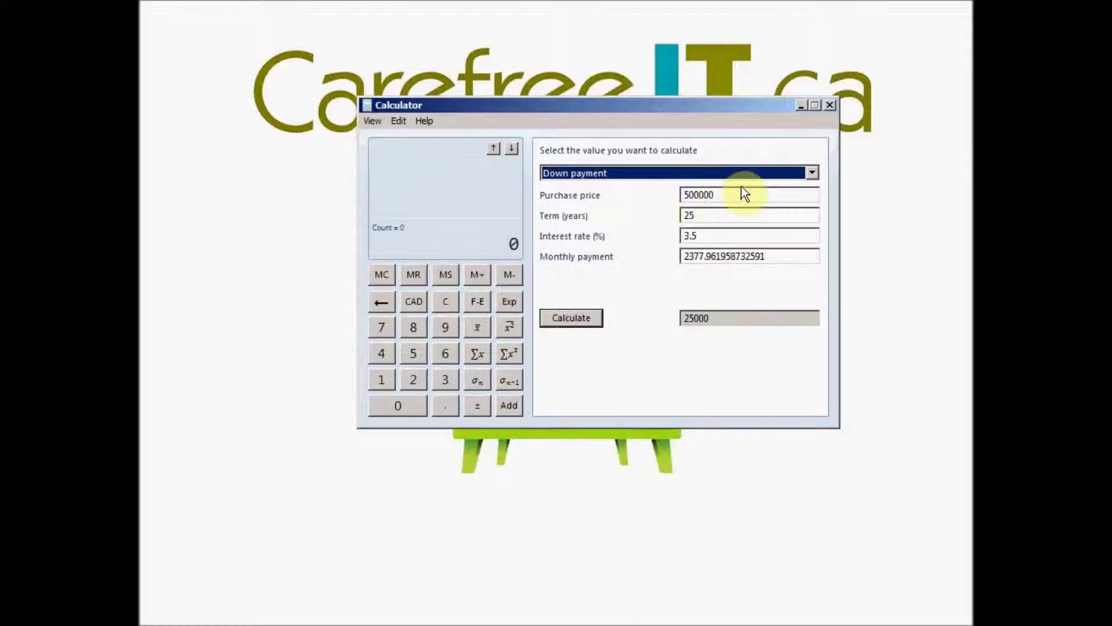
pyautogui.doubleClick(732, 199)
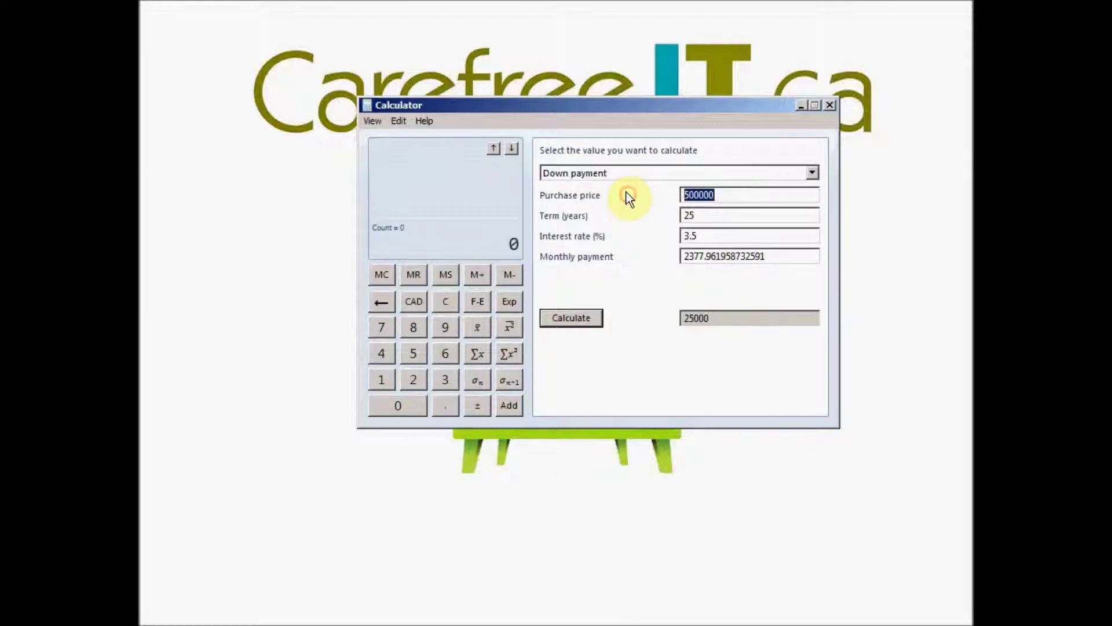
pyautogui.press('BackSpace')
pyautogui.doubleClick(704, 212)
pyautogui.press('BackSpace')
pyautogui.doubleClick(695, 236)
pyautogui.click(785, 255)
pyautogui.moveTo(784, 256); pyautogui.dragTo(640, 248)
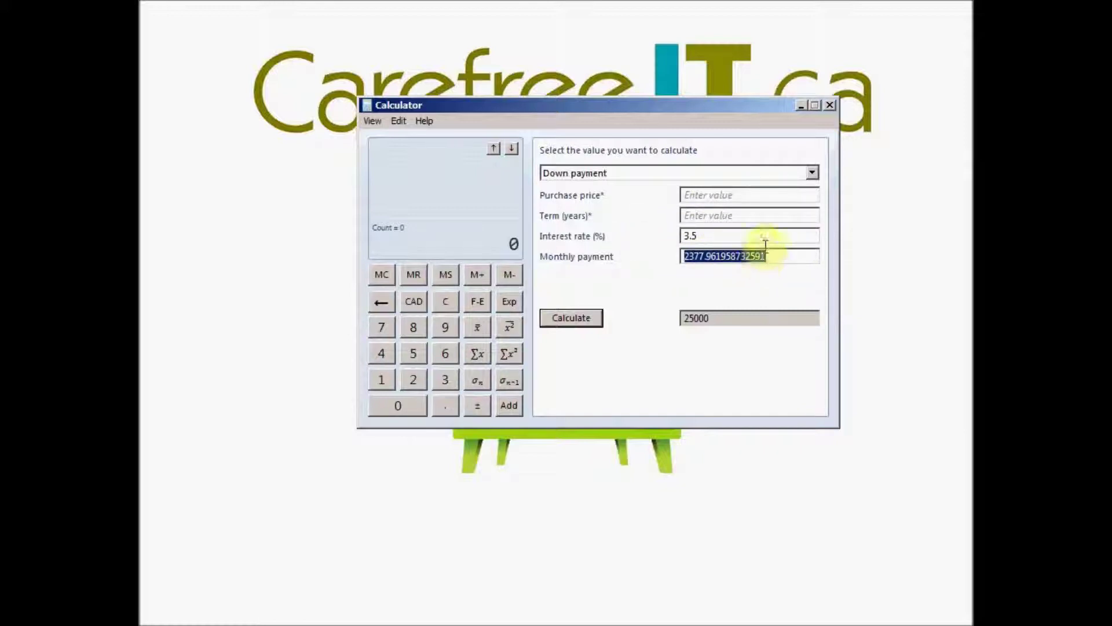
# Enter 400000 price, 25 years and 2000 monthly, then calculate the 498.23 down payment
pyautogui.click(729, 195)
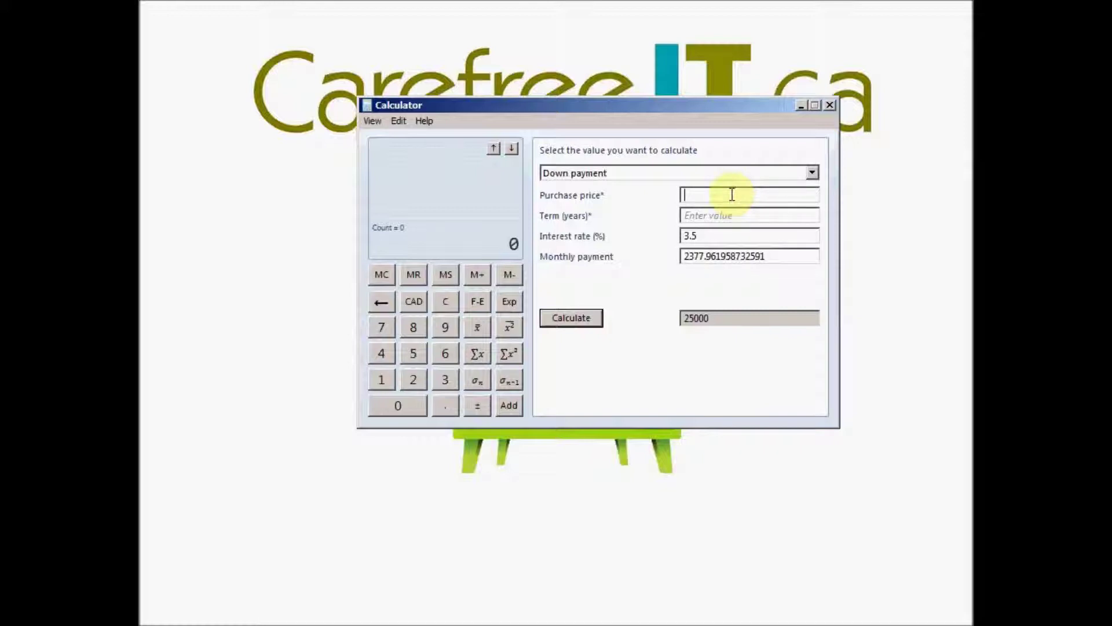
pyautogui.write('400000')
pyautogui.click(713, 216)
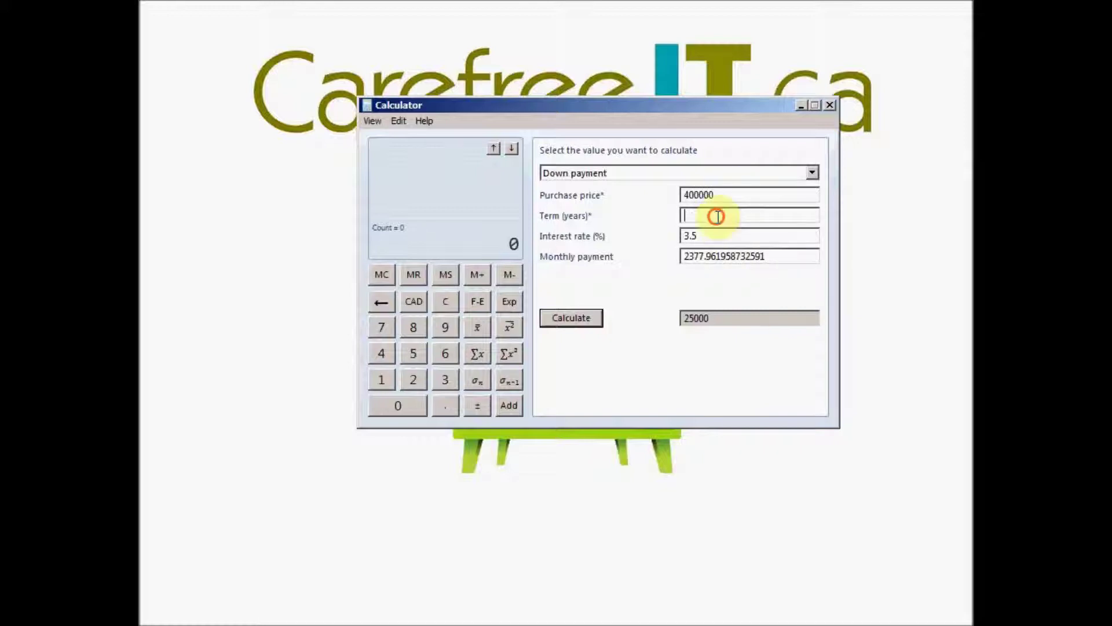
pyautogui.write('25')
pyautogui.doubleClick(690, 236)
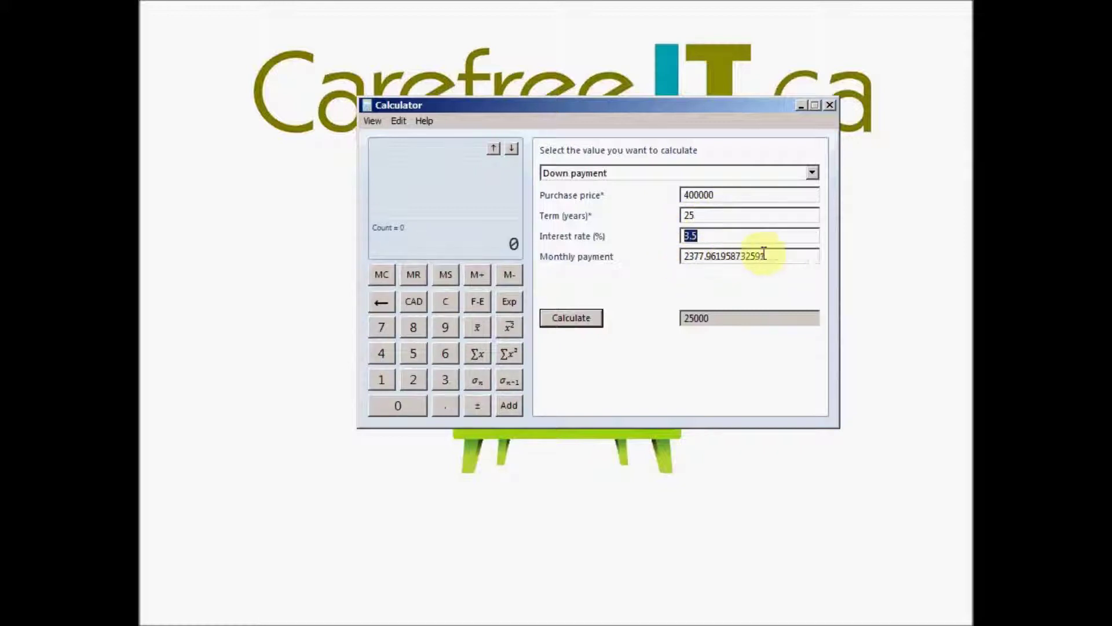
pyautogui.moveTo(774, 255); pyautogui.dragTo(632, 248)
pyautogui.write('2')
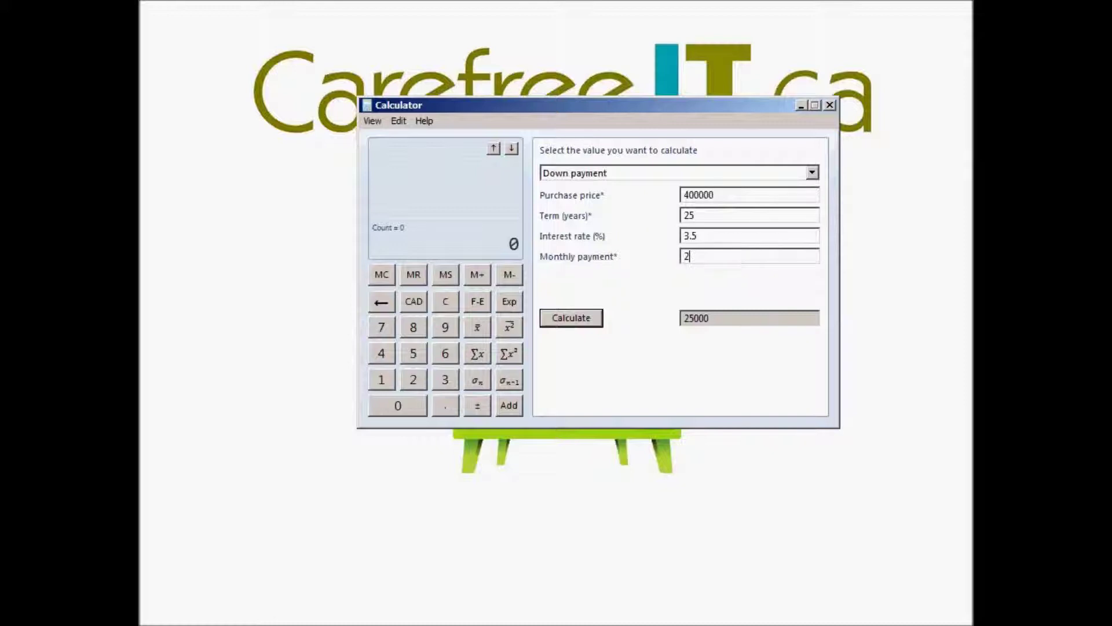
pyautogui.write('000')
pyautogui.click(564, 318)
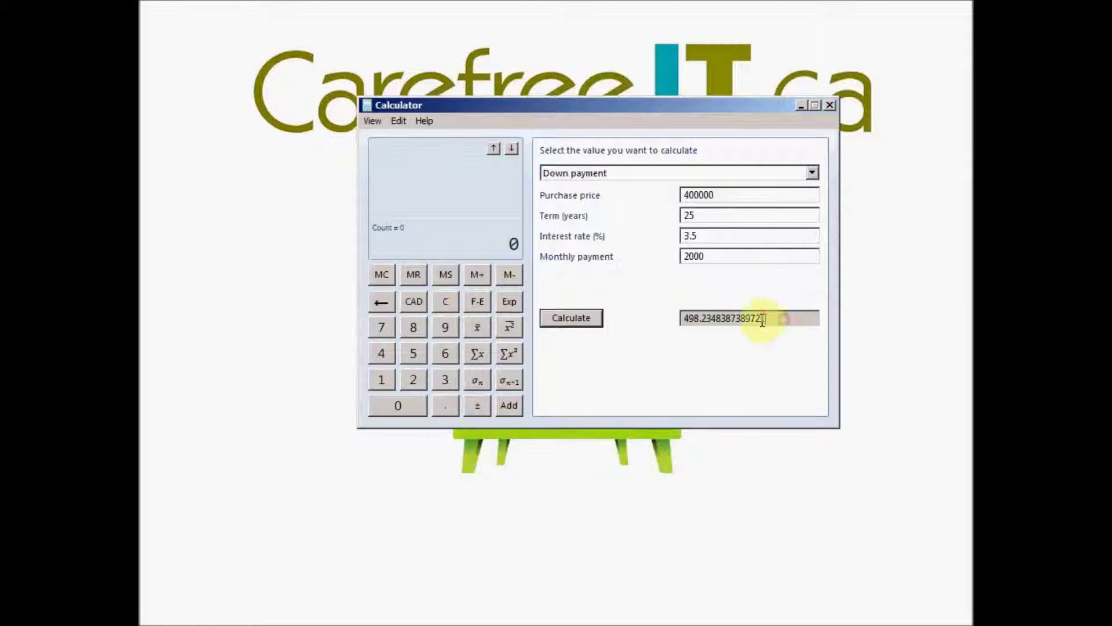
pyautogui.moveTo(757, 318); pyautogui.dragTo(646, 317)
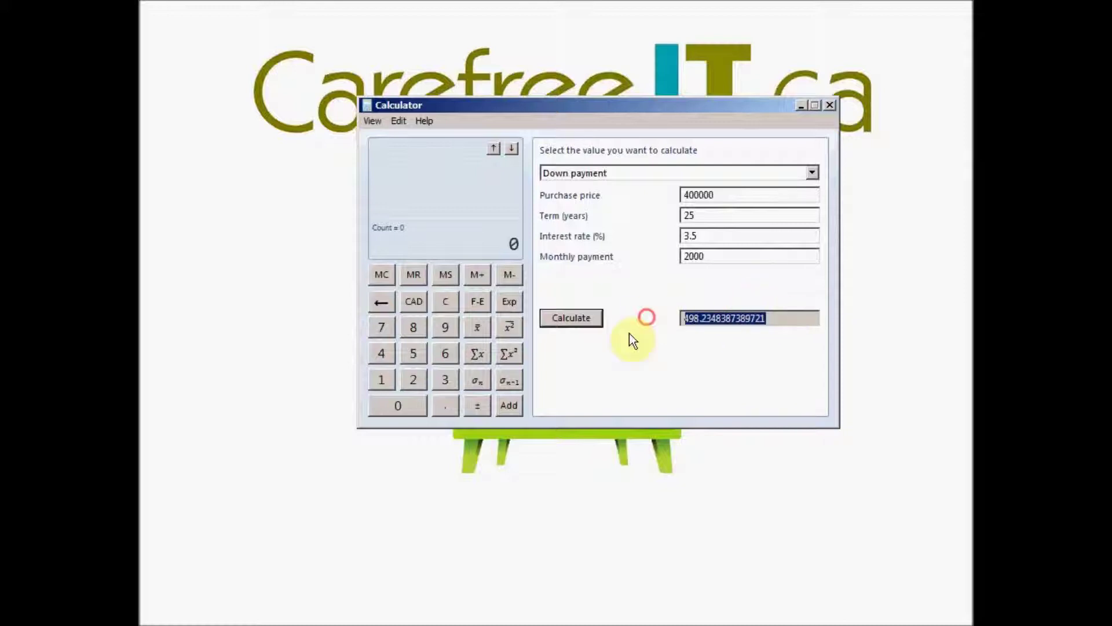
pyautogui.click(684, 318)
pyautogui.moveTo(684, 319); pyautogui.dragTo(785, 317)
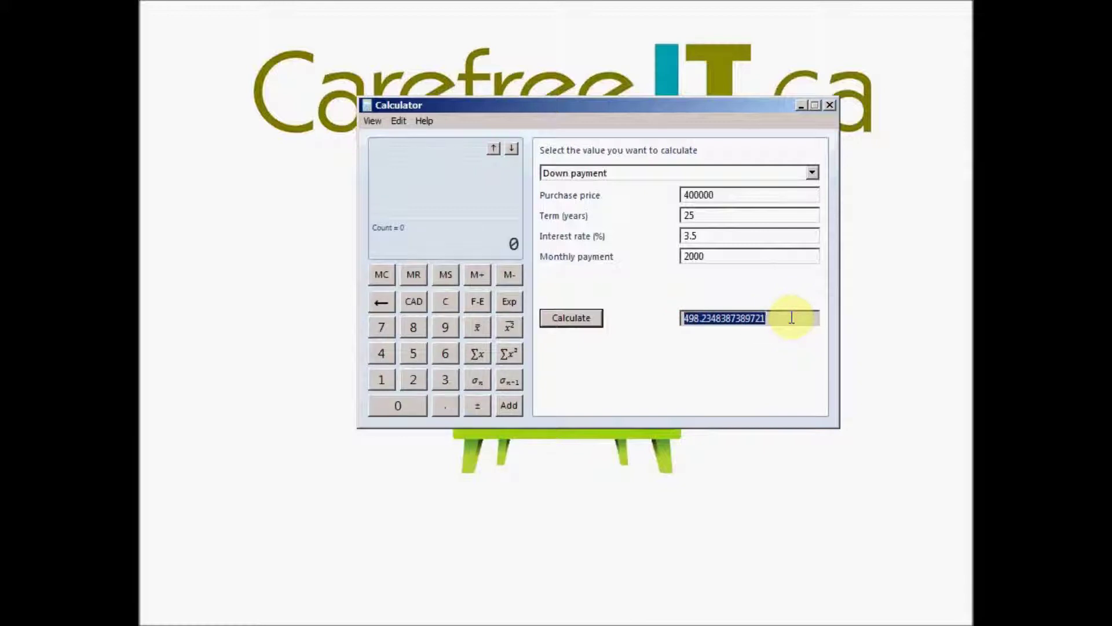
# Open the Vehicle lease worksheet, keeping Periodic payment as the value to calculate
pyautogui.click(378, 121)
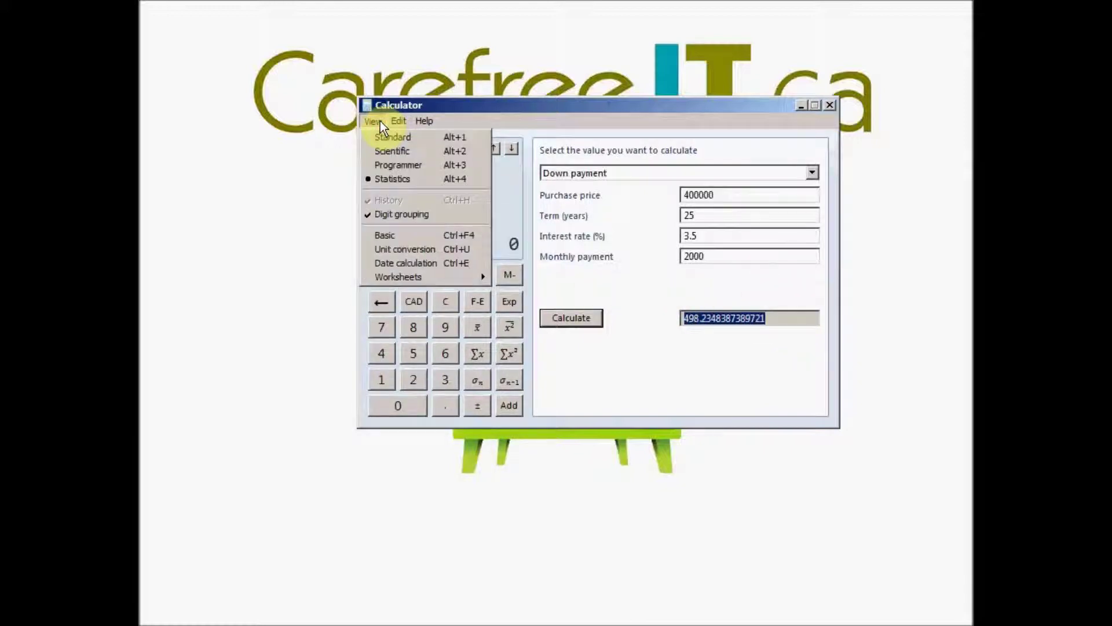
pyautogui.moveTo(412, 276)
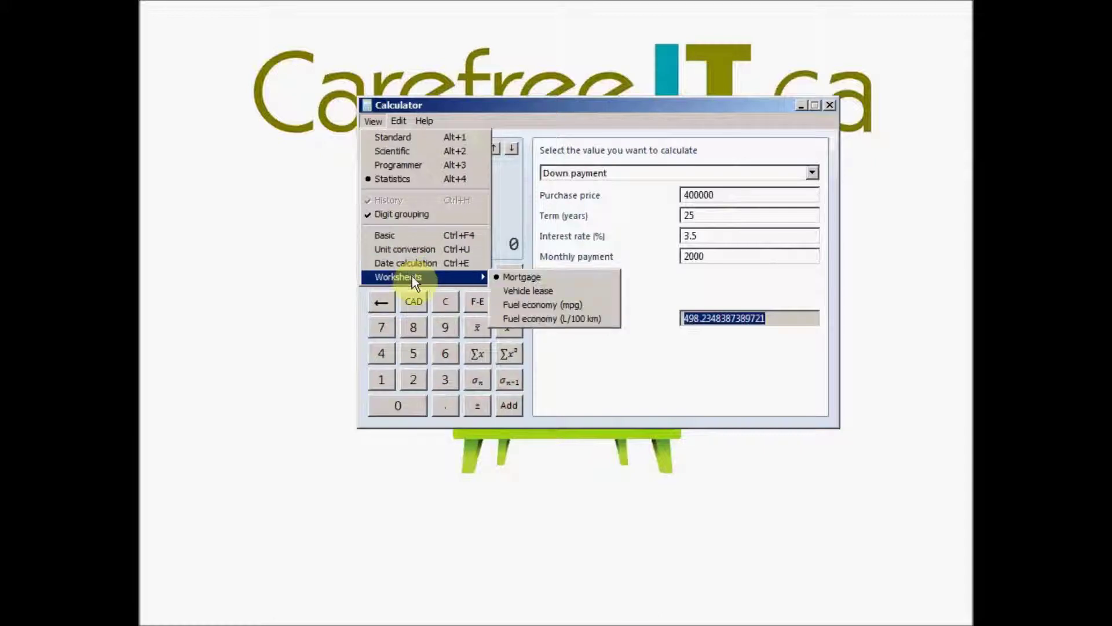
pyautogui.click(508, 289)
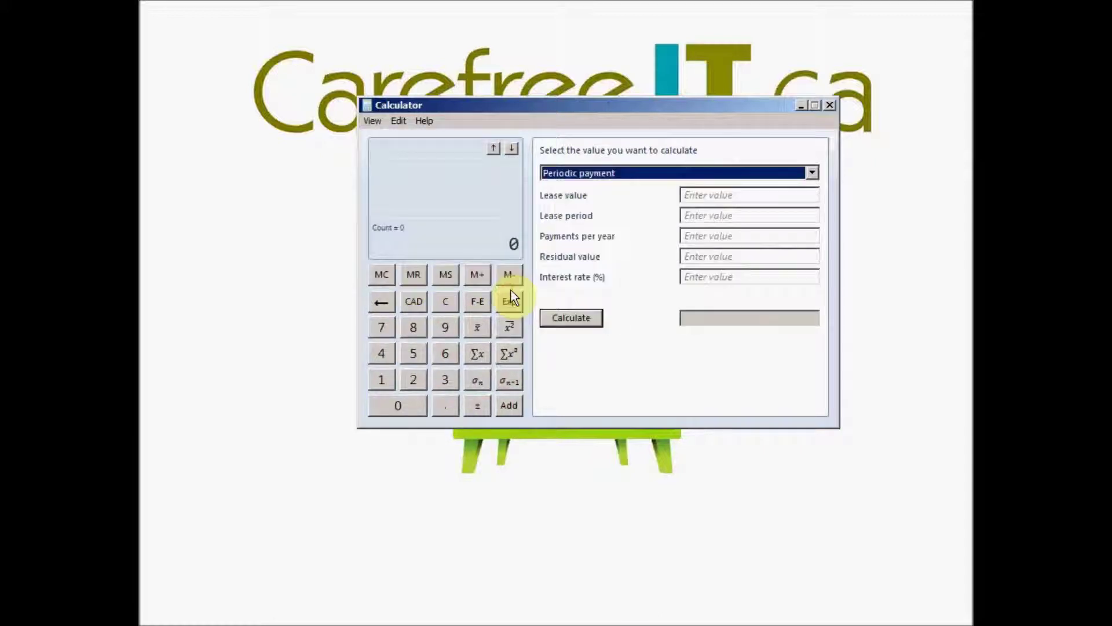
pyautogui.click(596, 173)
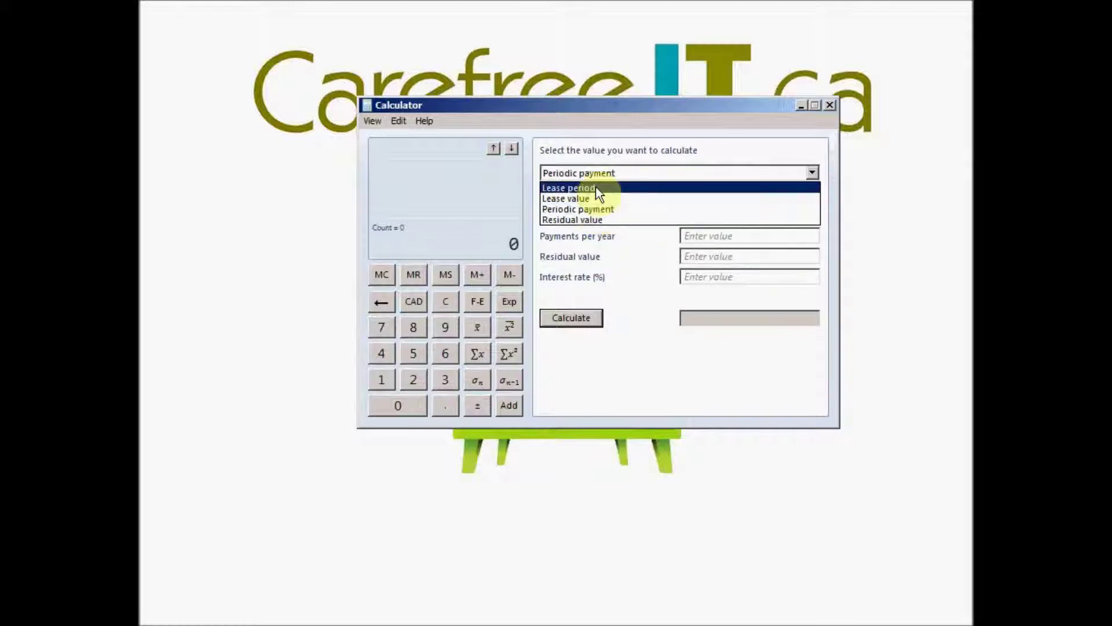
pyautogui.click(374, 119)
pyautogui.click(374, 119)
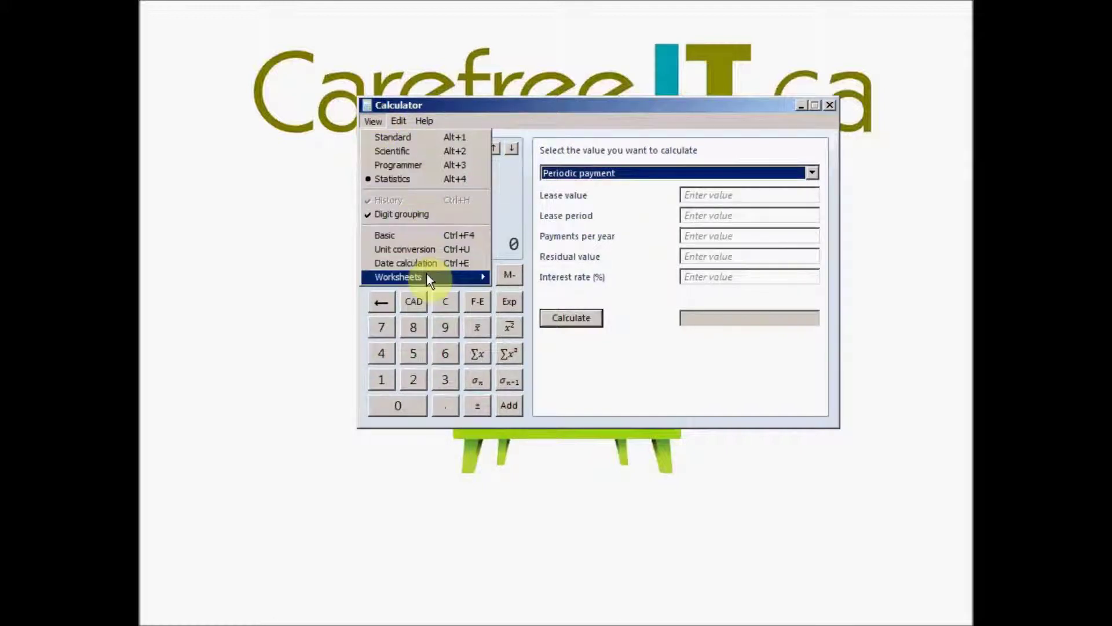
# Open Fuel economy (L/100 km), enter 472 km and 80 liters, and get 16.949
pyautogui.moveTo(430, 273)
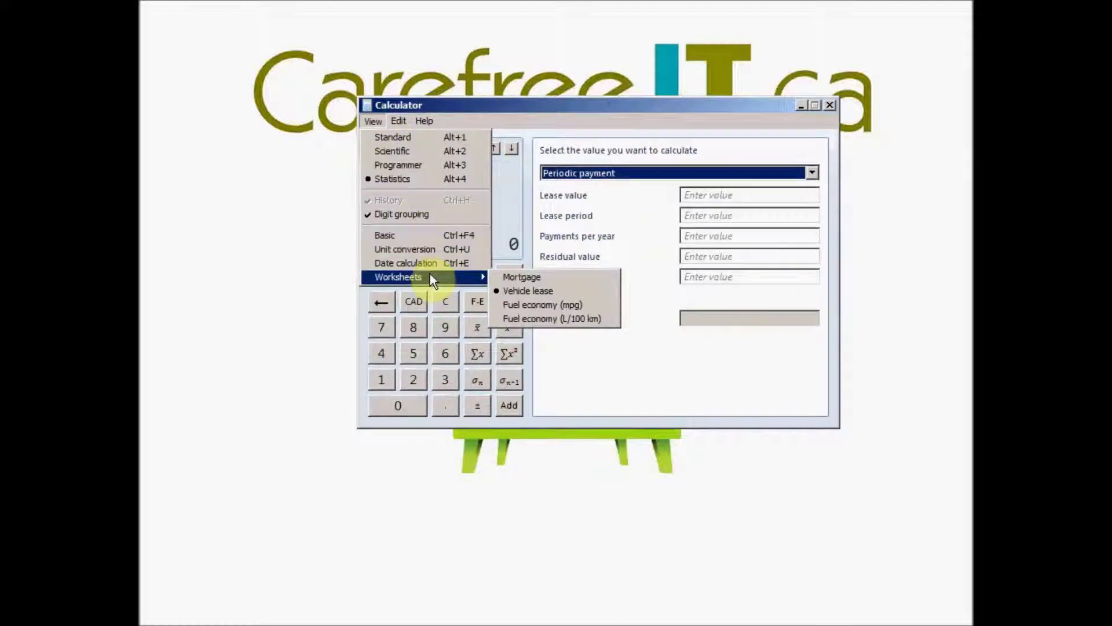
pyautogui.click(540, 318)
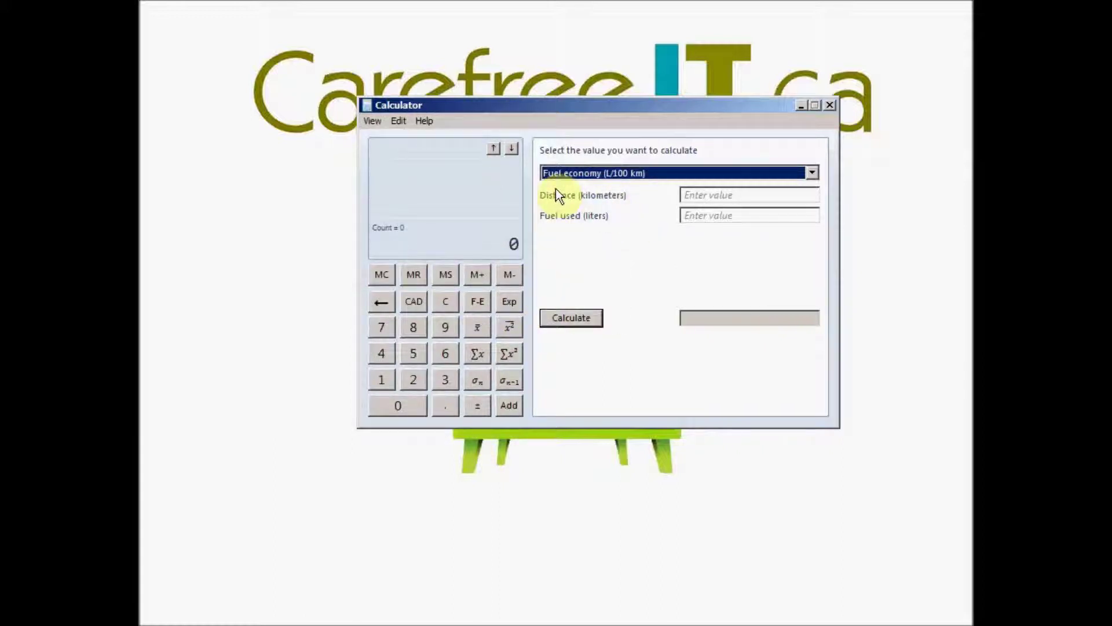
pyautogui.click(718, 195)
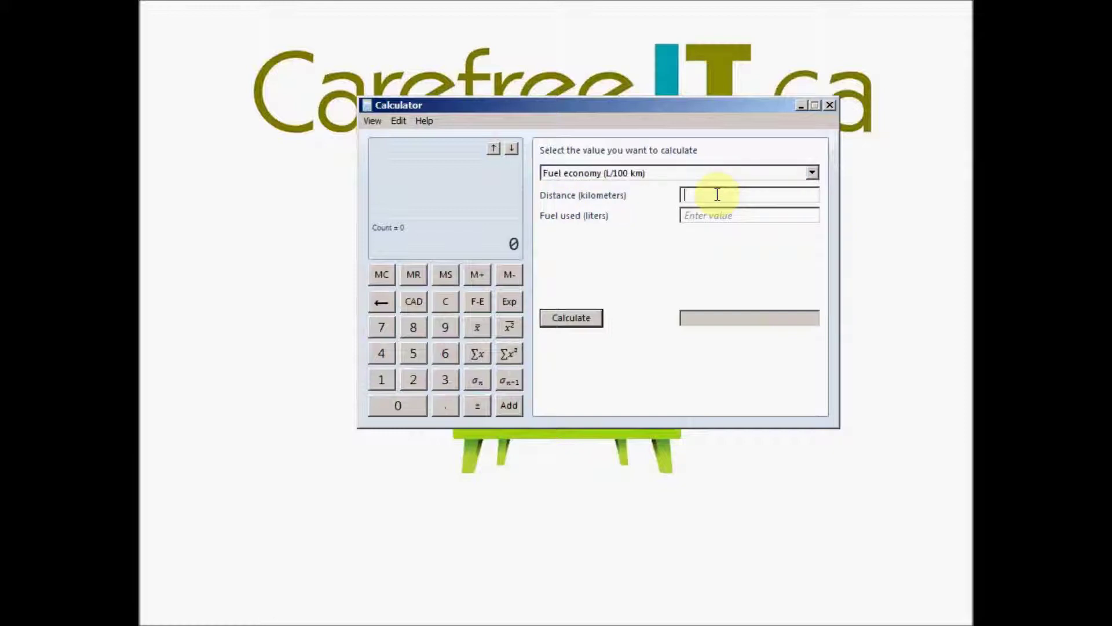
pyautogui.write('472')
pyautogui.click(727, 215)
pyautogui.write('80')
pyautogui.click(572, 317)
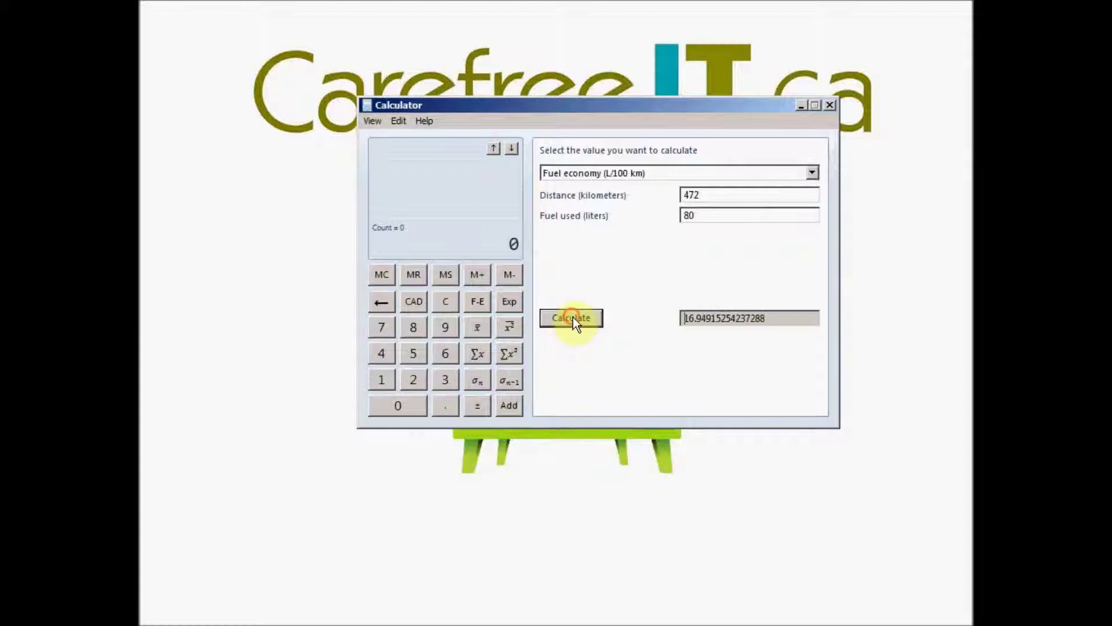
pyautogui.moveTo(777, 317); pyautogui.dragTo(666, 317)
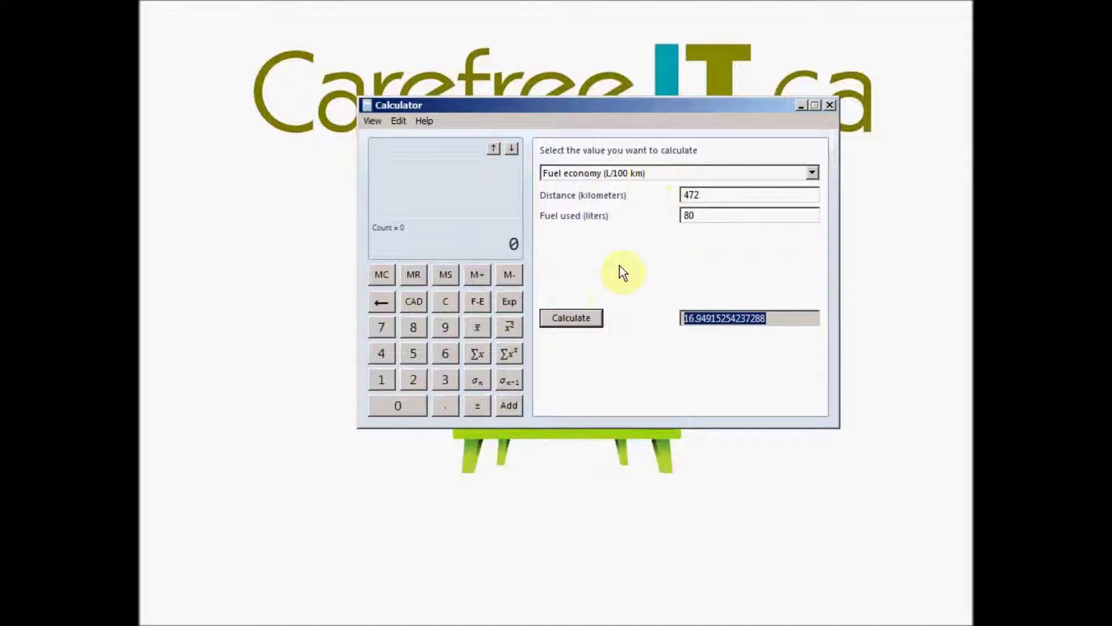
# Switch to Date calculation, set From to 9 July 2013, and compute 234 days to 28/02/2014
pyautogui.click(373, 122)
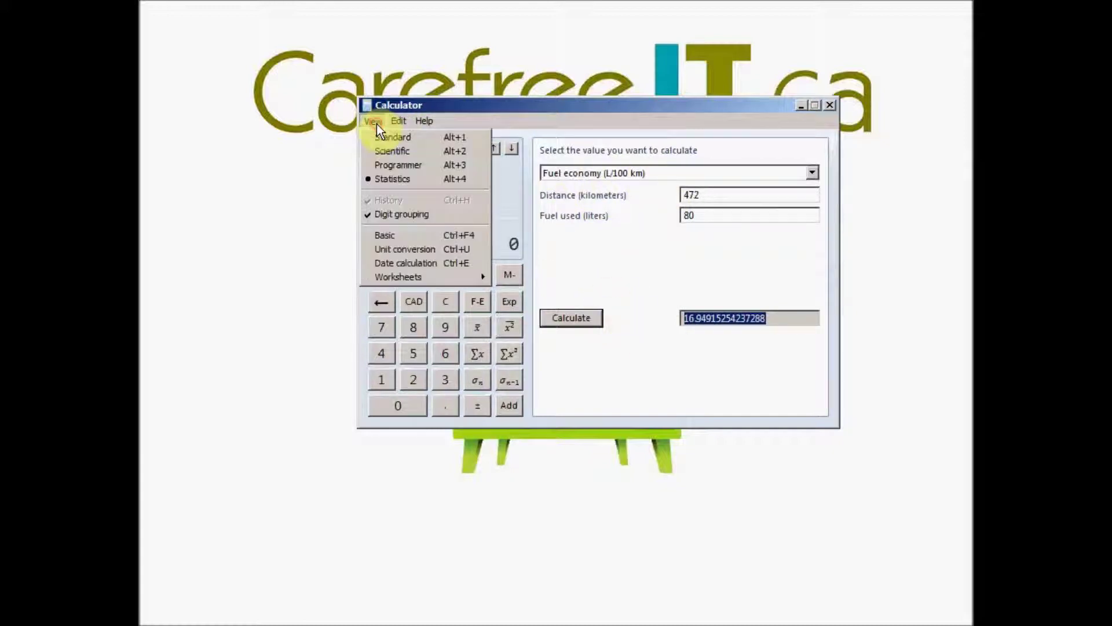
pyautogui.click(409, 262)
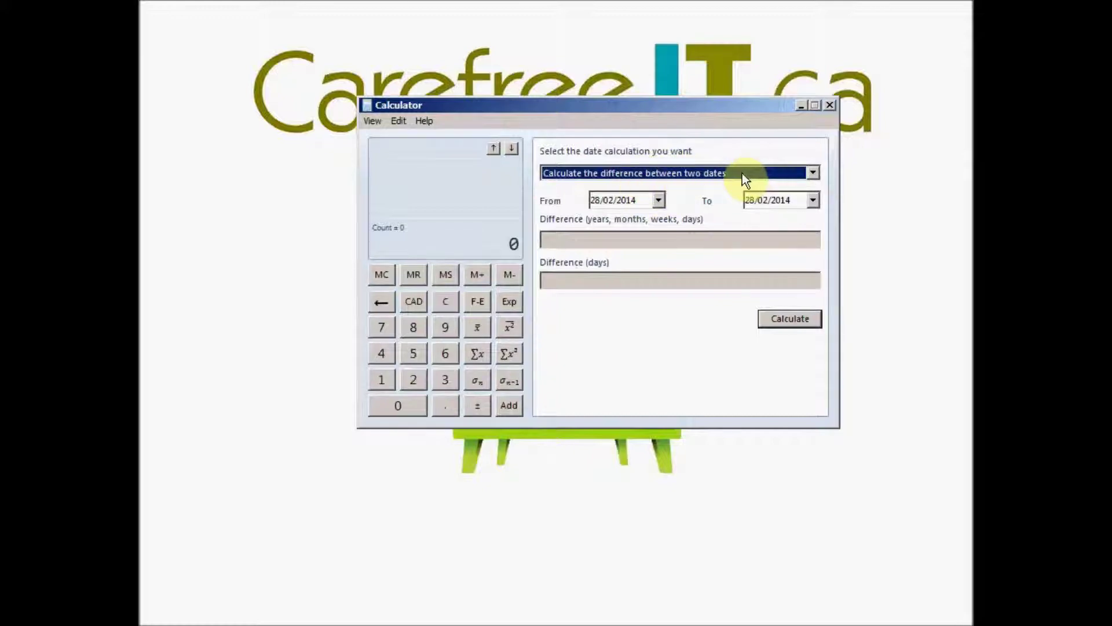
pyautogui.click(659, 201)
pyautogui.click(516, 223)
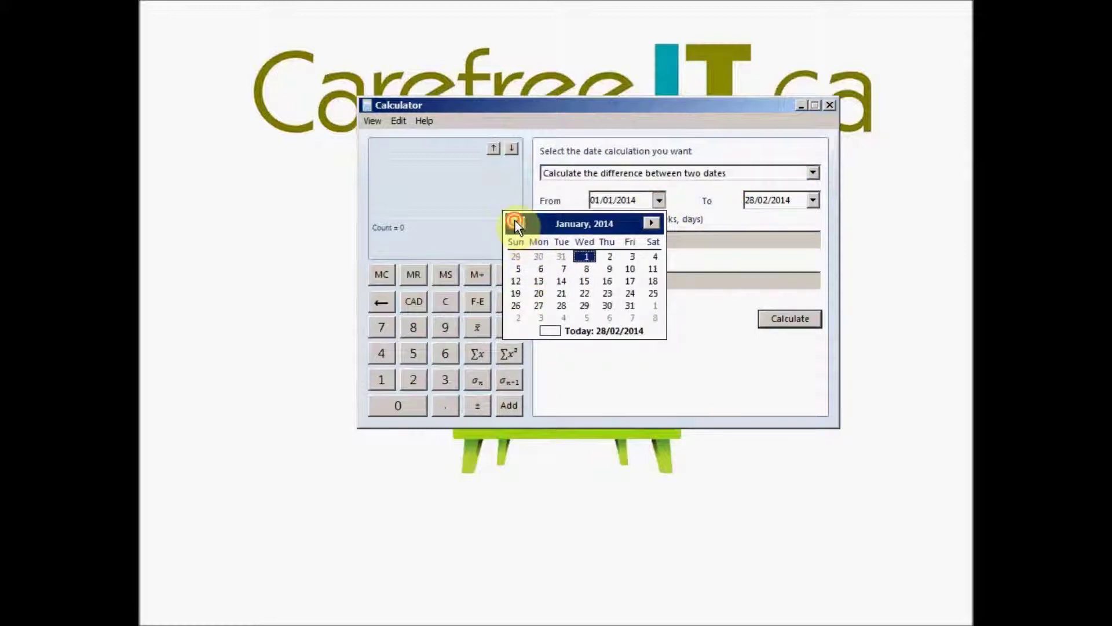
pyautogui.click(516, 222)
pyautogui.click(515, 223)
pyautogui.click(515, 222)
pyautogui.click(516, 223)
pyautogui.click(515, 223)
pyautogui.click(516, 223)
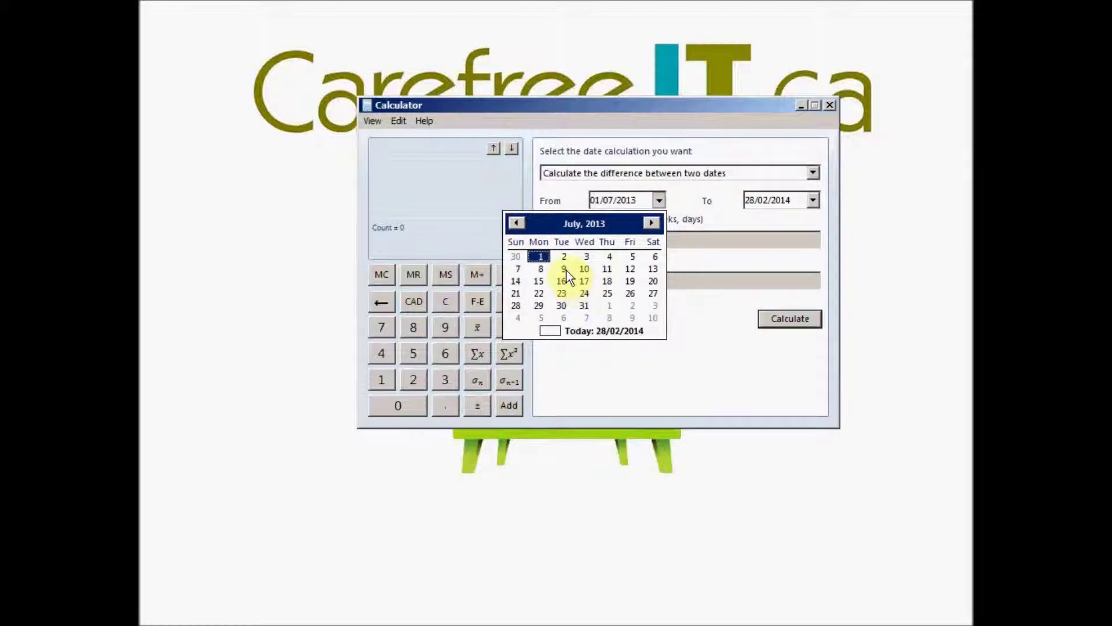
pyautogui.click(564, 270)
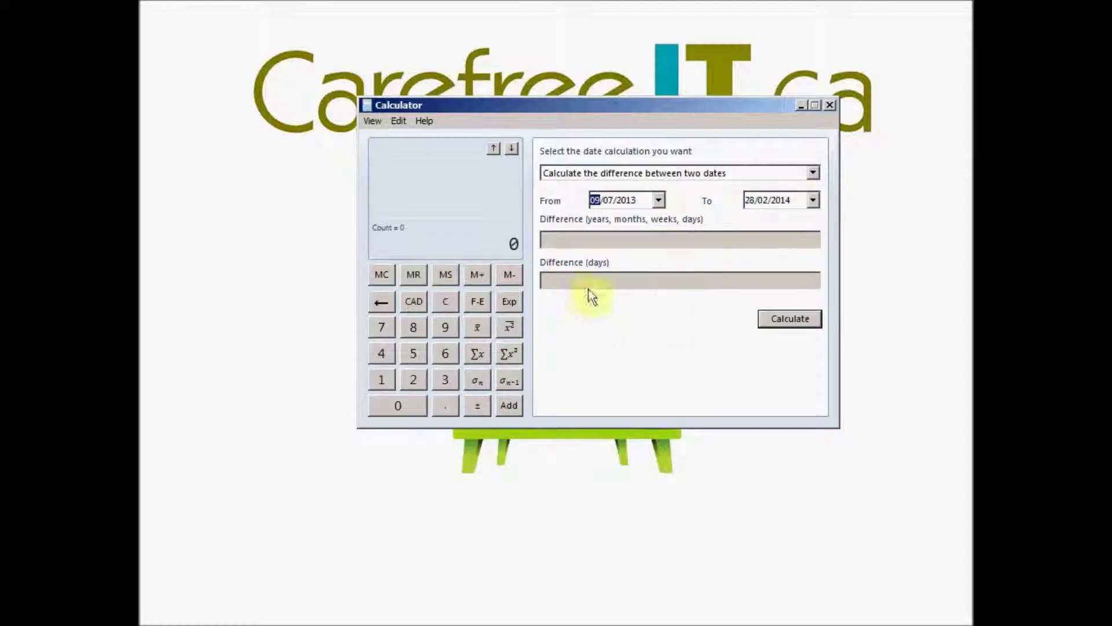
pyautogui.click(790, 323)
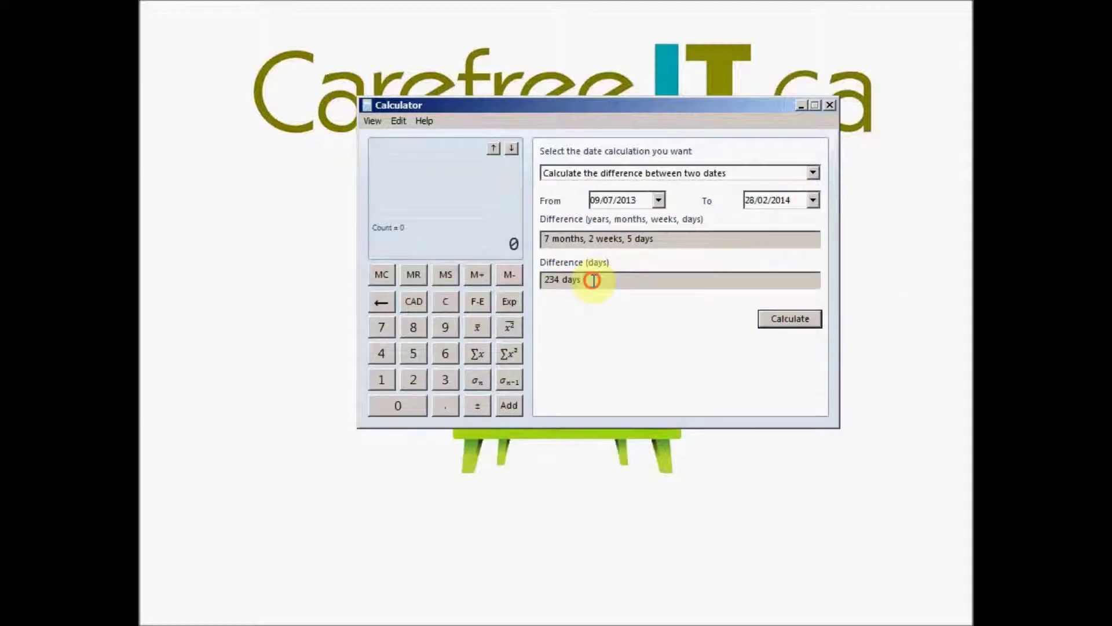
pyautogui.moveTo(590, 279); pyautogui.dragTo(523, 278)
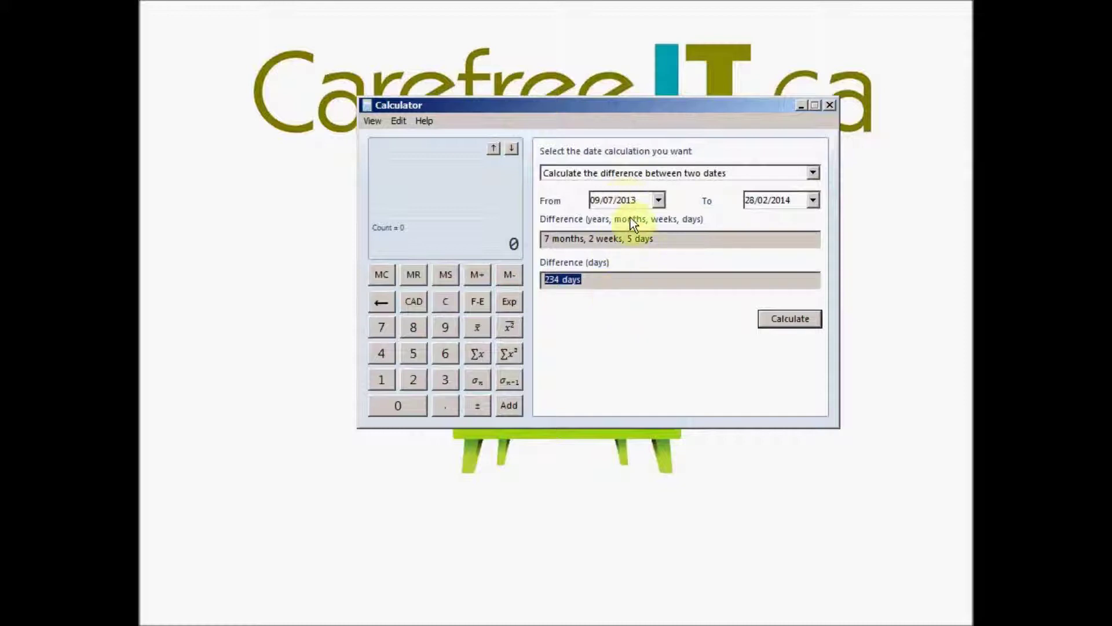
pyautogui.click(726, 174)
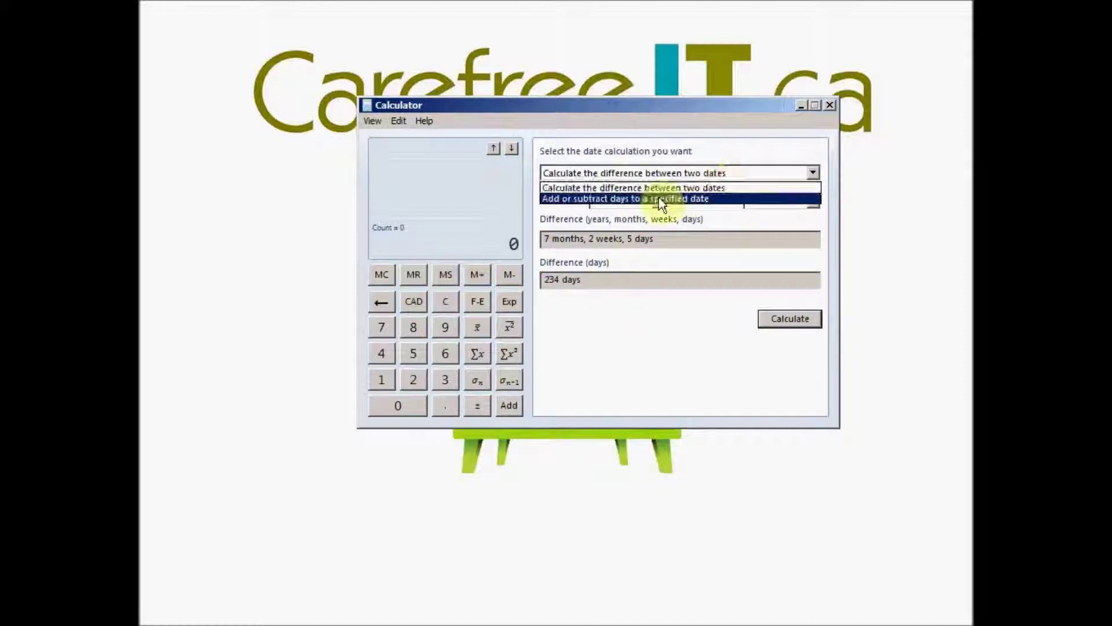
# Subtract 90 days from 28/02/2014, giving Saturday, November 30, 2013
pyautogui.click(658, 200)
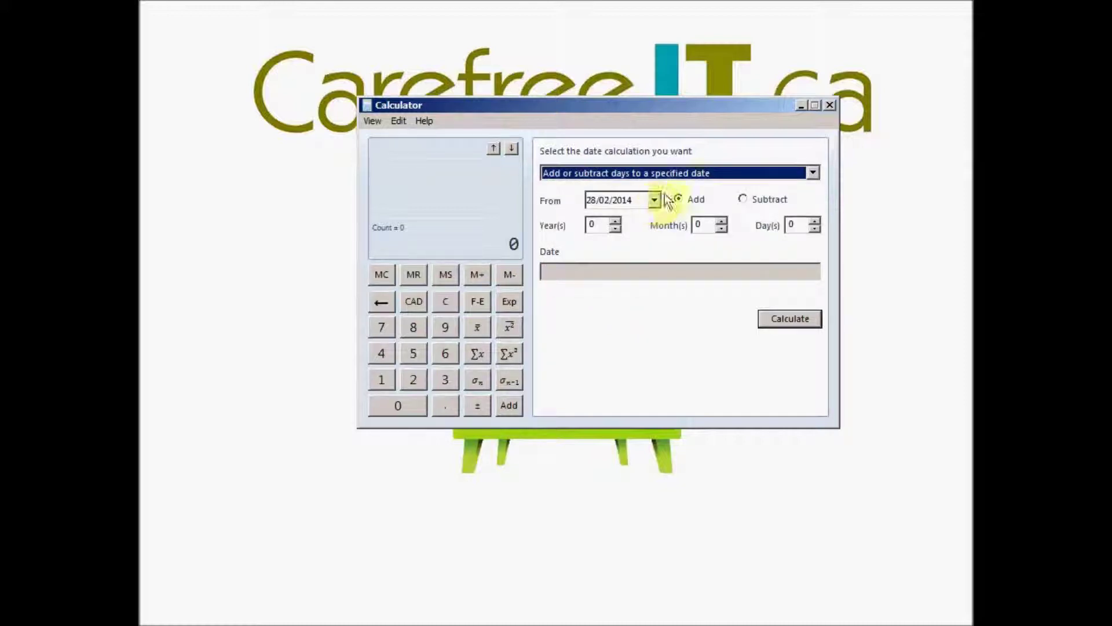
pyautogui.click(802, 225)
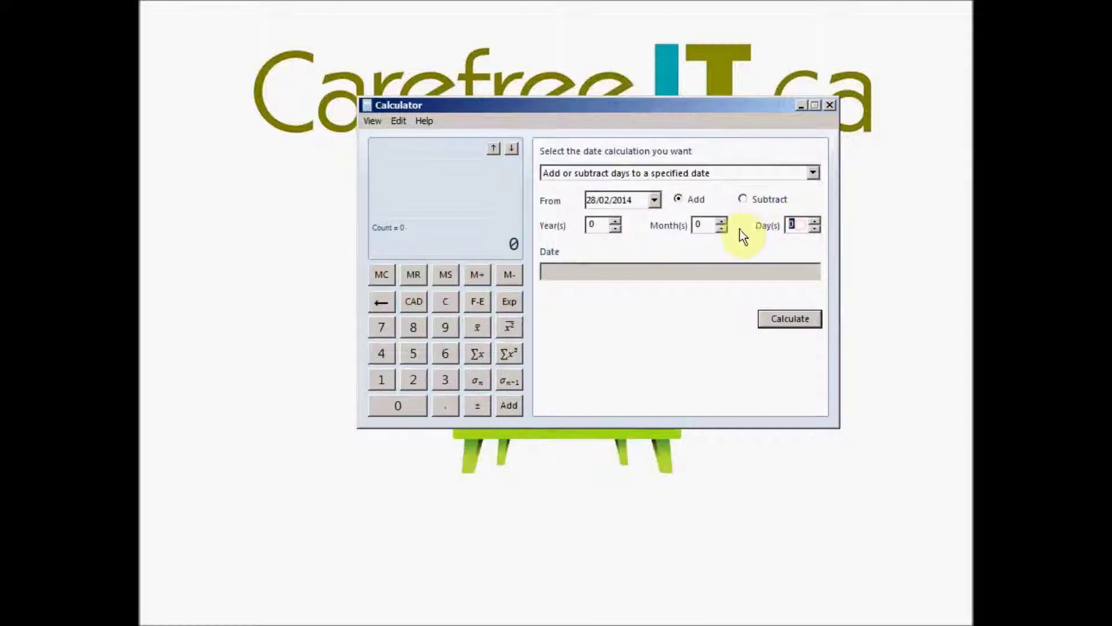
pyautogui.write('90')
pyautogui.click(743, 198)
pyautogui.click(800, 323)
pyautogui.moveTo(670, 269); pyautogui.dragTo(516, 270)
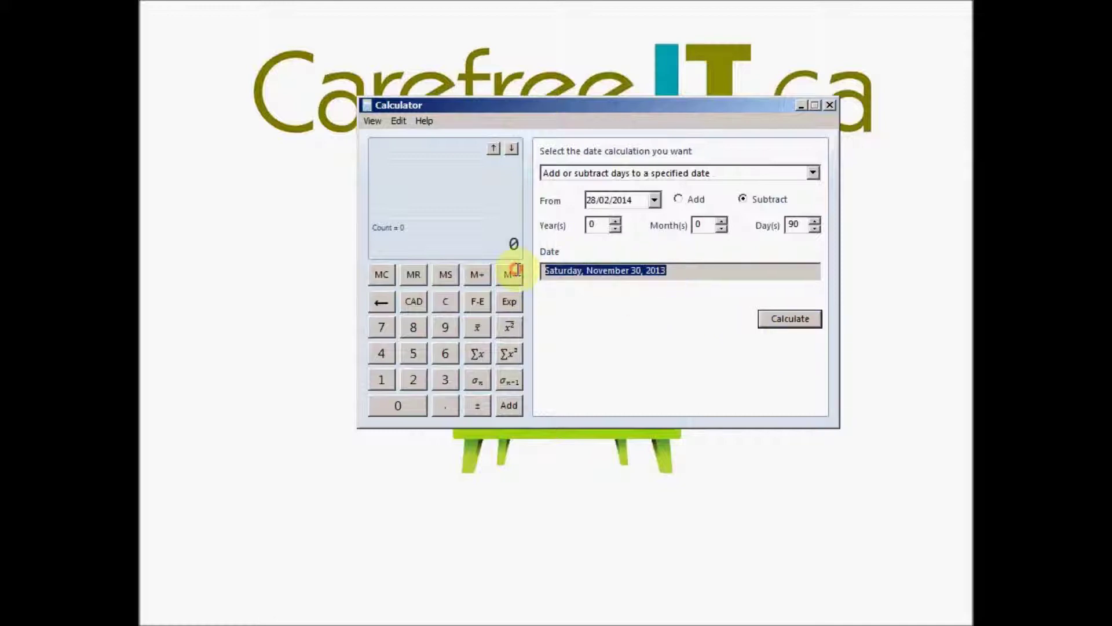
# Switch to Add and recalculate, giving Thursday, May 29, 2014
pyautogui.click(803, 224)
pyautogui.click(678, 200)
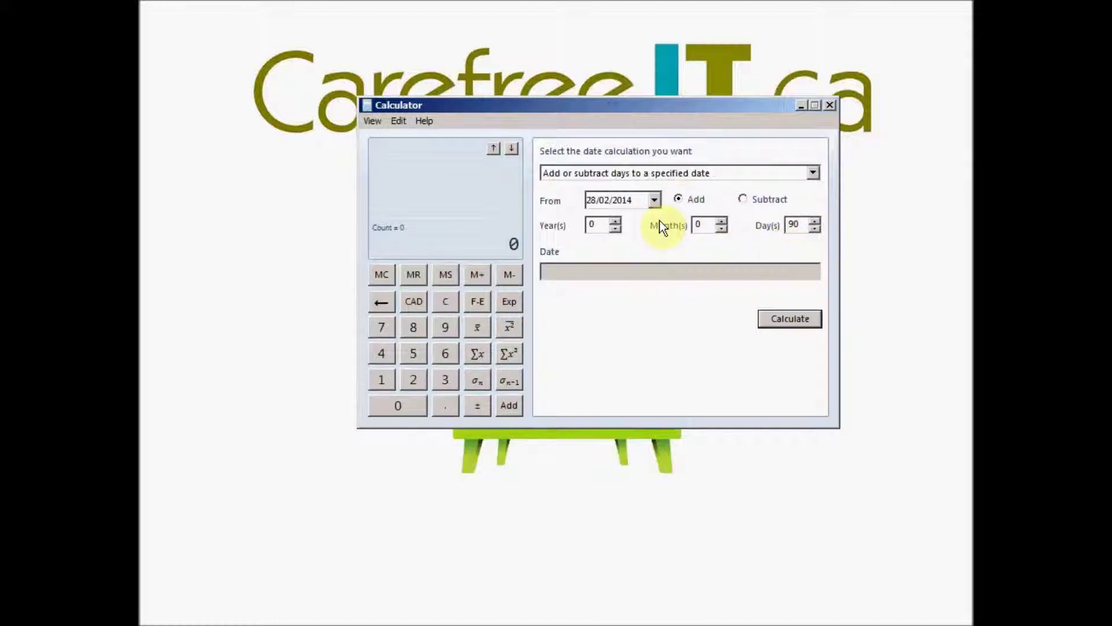
pyautogui.click(790, 318)
pyautogui.moveTo(654, 270); pyautogui.dragTo(529, 273)
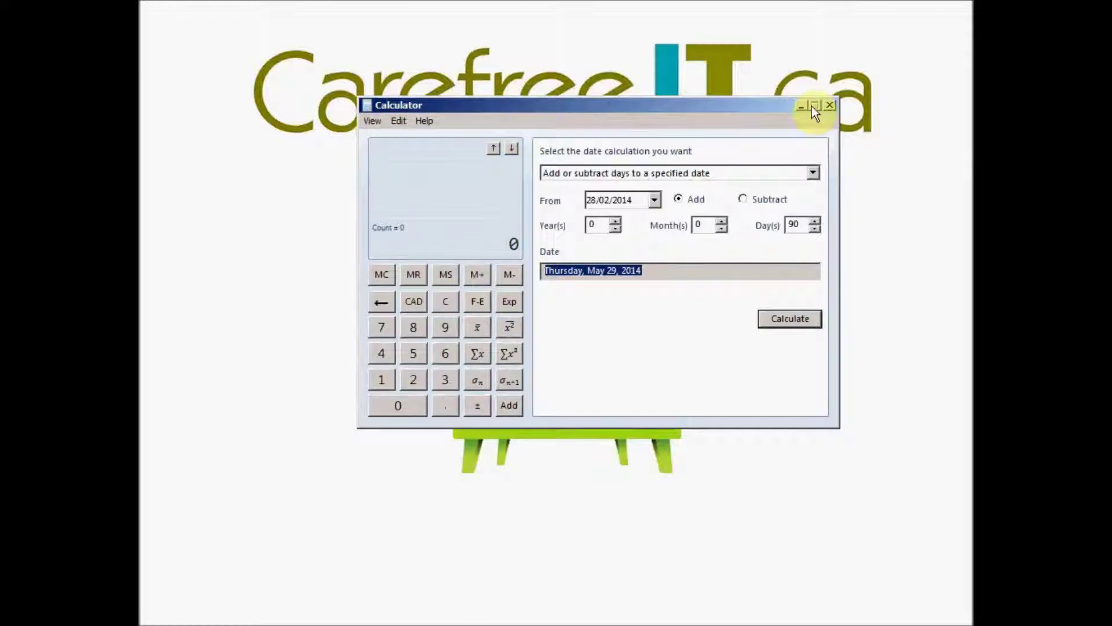
# Choose Standard from the View menu to restore the standard keypad
pyautogui.click(366, 120)
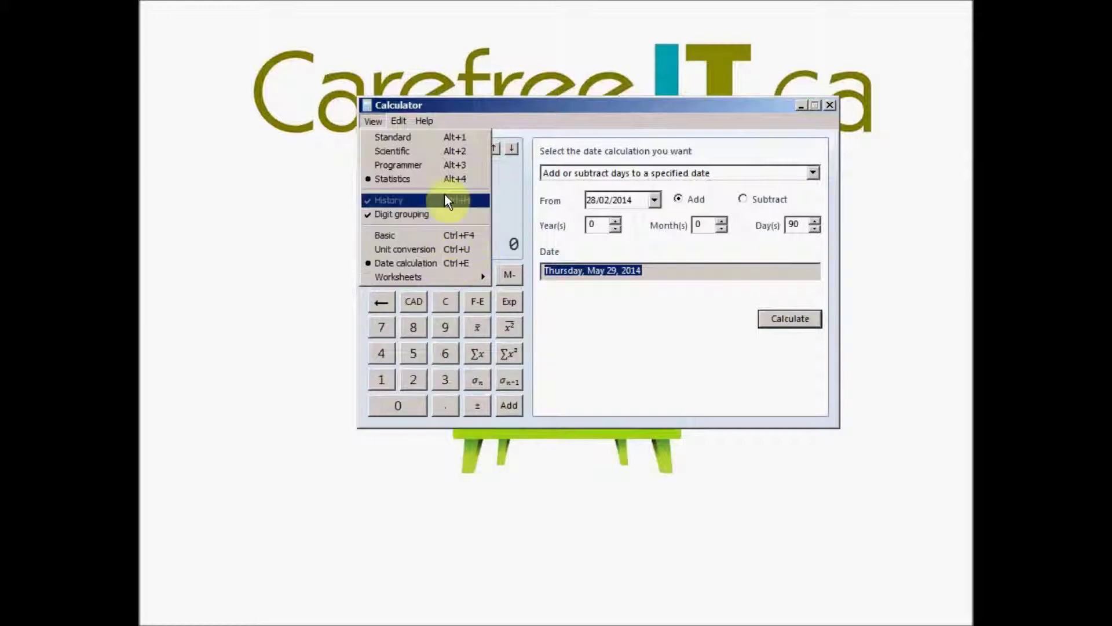
pyautogui.click(404, 137)
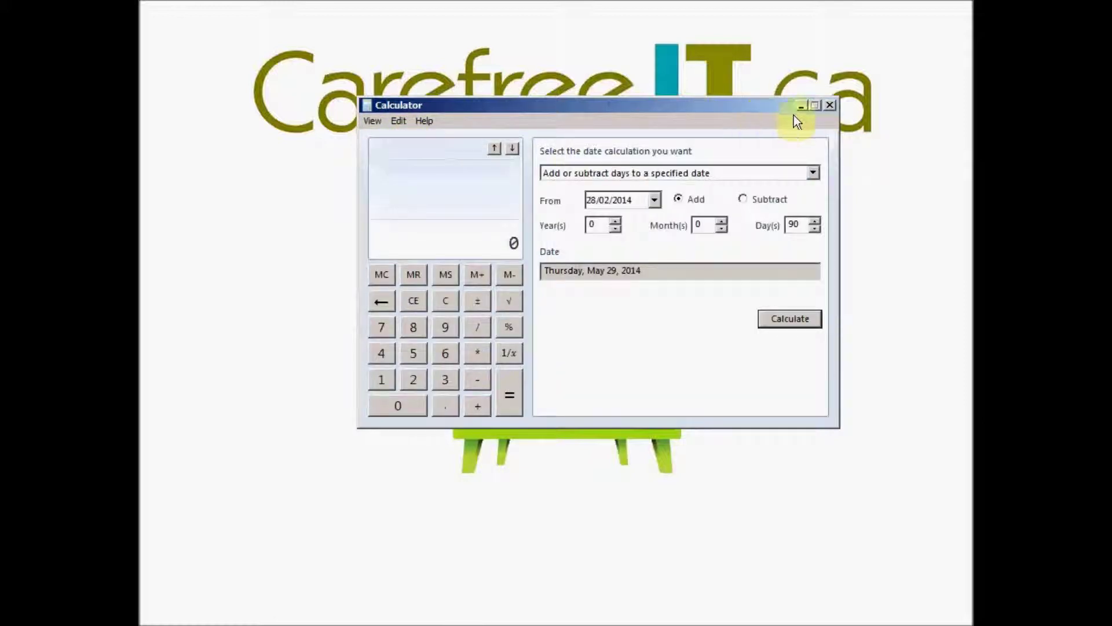